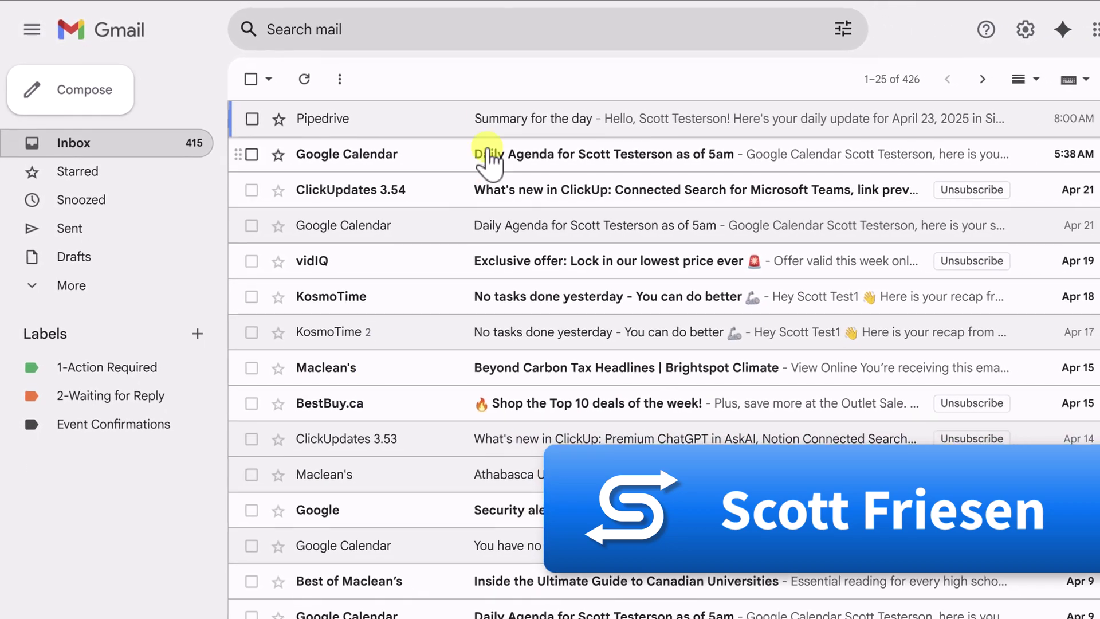
- Browse the inbox and expand the additional mail folders in the sidebar
{"action": "scroll", "coordinate": [544, 283], "scroll_direction": "down", "scroll_amount": 4}
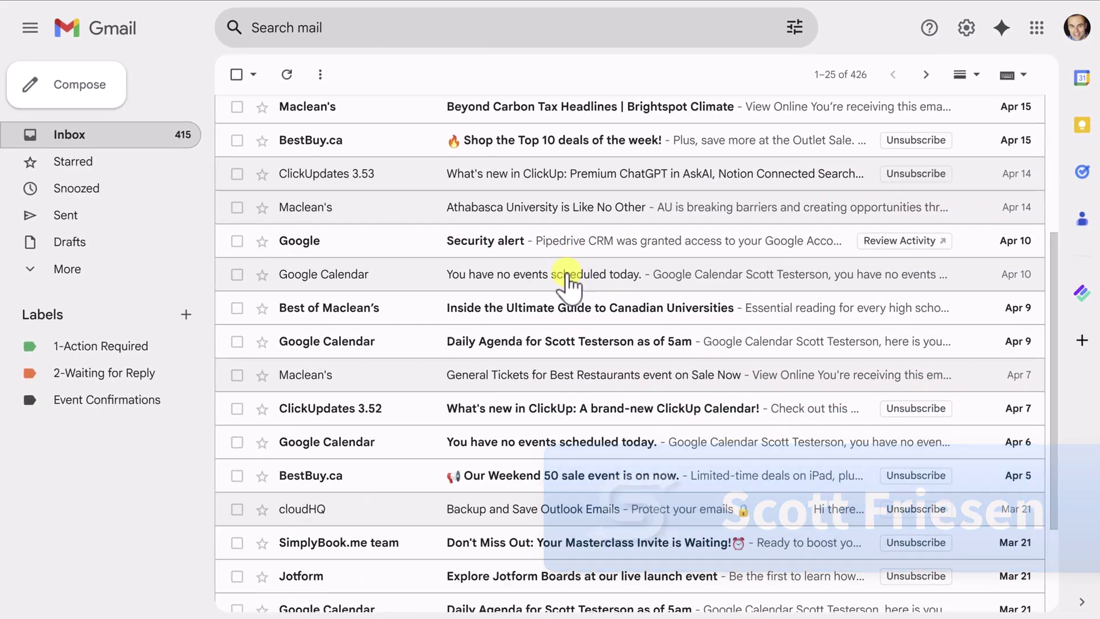
{"action": "scroll", "coordinate": [562, 284], "scroll_direction": "down", "scroll_amount": 2}
{"action": "scroll", "coordinate": [435, 275], "scroll_direction": "up", "scroll_amount": 6}
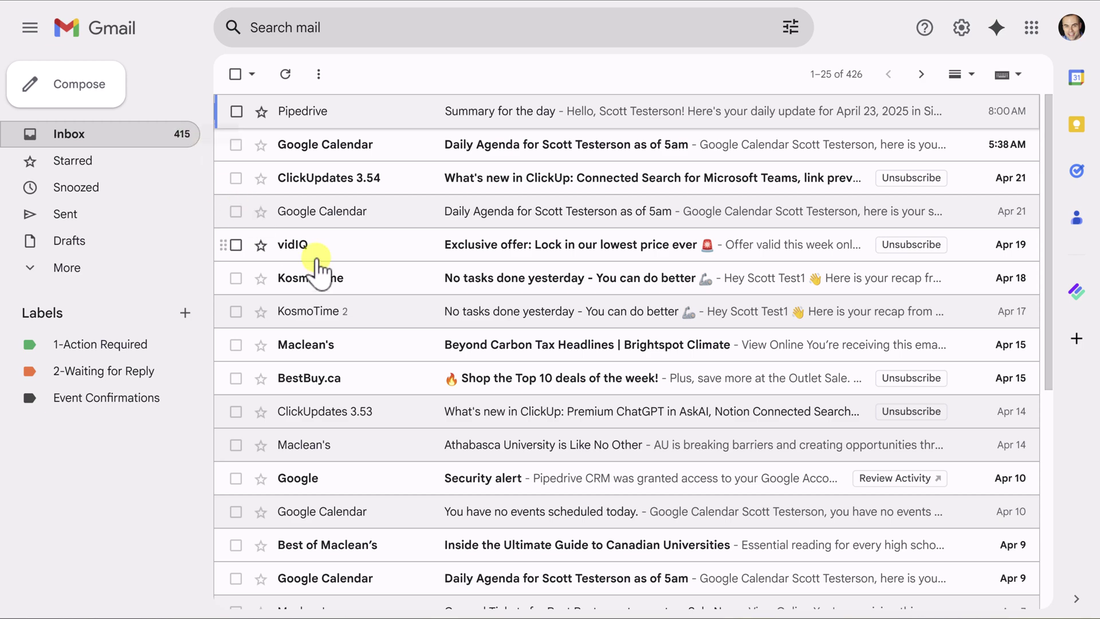
{"action": "scroll", "coordinate": [317, 272], "scroll_direction": "down", "scroll_amount": 5}
{"action": "scroll", "coordinate": [314, 269], "scroll_direction": "up", "scroll_amount": 5}
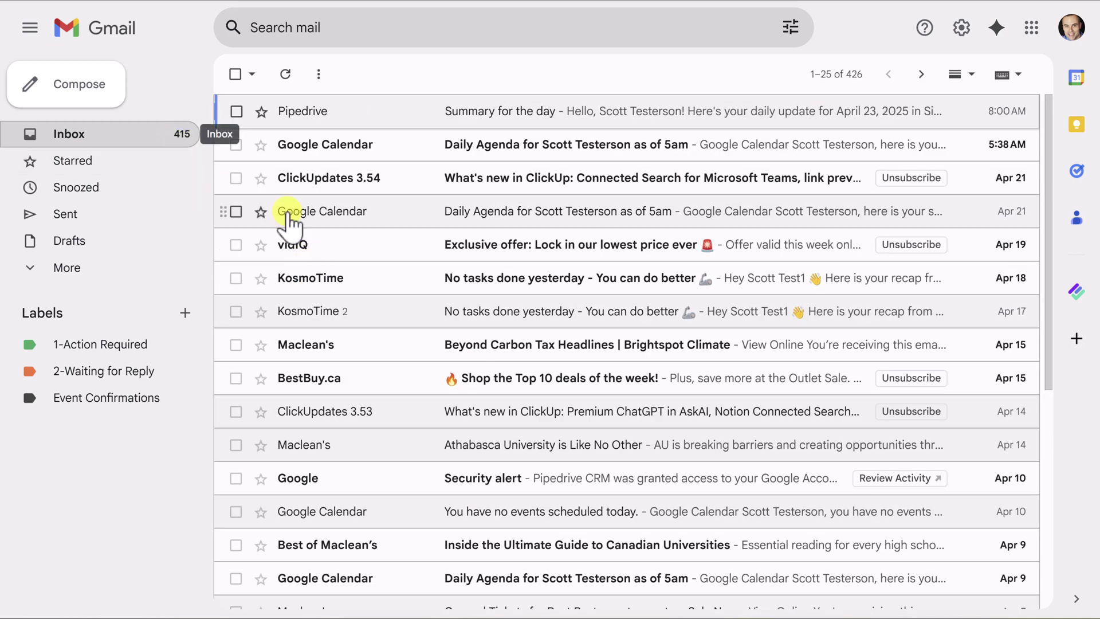
{"action": "scroll", "coordinate": [555, 261], "scroll_direction": "down", "scroll_amount": 3}
{"action": "scroll", "coordinate": [556, 264], "scroll_direction": "down", "scroll_amount": 3}
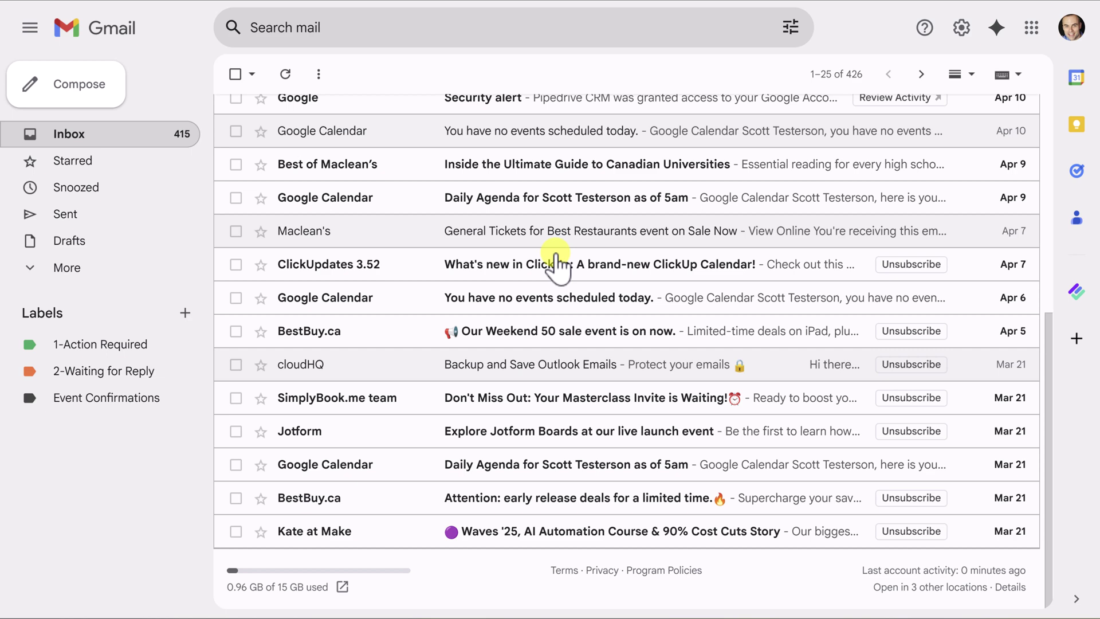
{"action": "scroll", "coordinate": [557, 260], "scroll_direction": "up", "scroll_amount": 6}
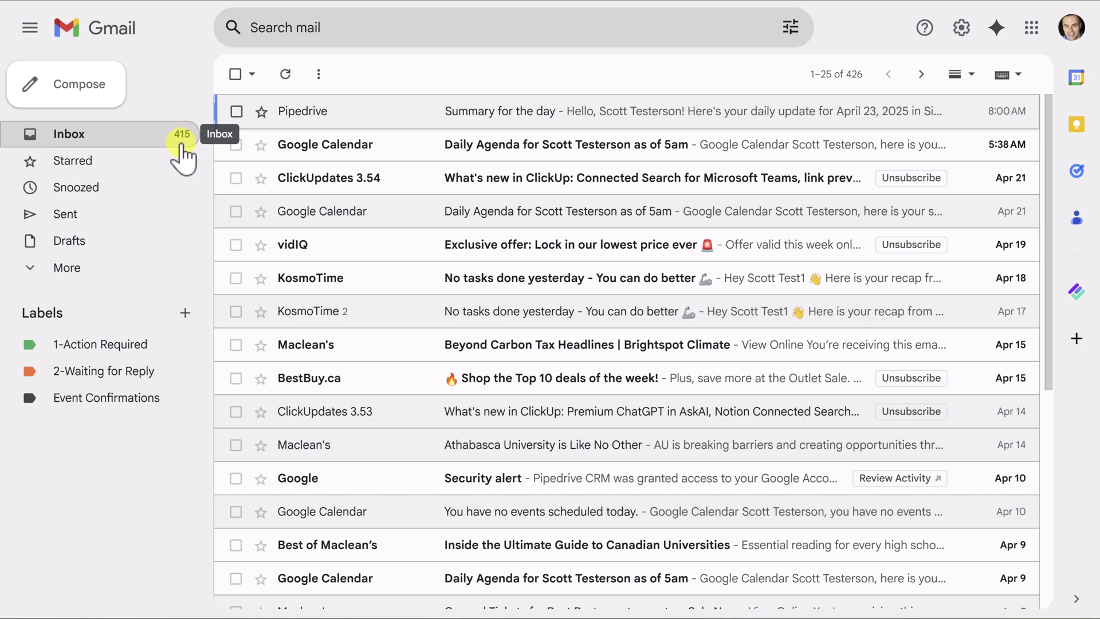
{"action": "scroll", "coordinate": [762, 343], "scroll_direction": "down", "scroll_amount": 3}
{"action": "scroll", "coordinate": [744, 349], "scroll_direction": "up", "scroll_amount": 3}
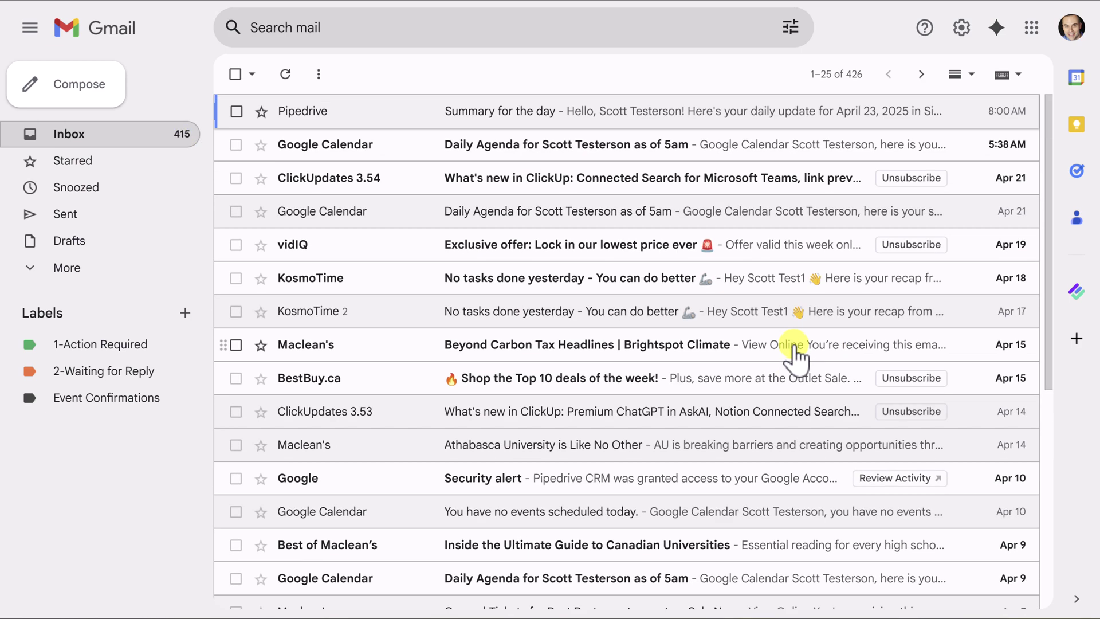
{"action": "scroll", "coordinate": [689, 297], "scroll_direction": "down", "scroll_amount": 5}
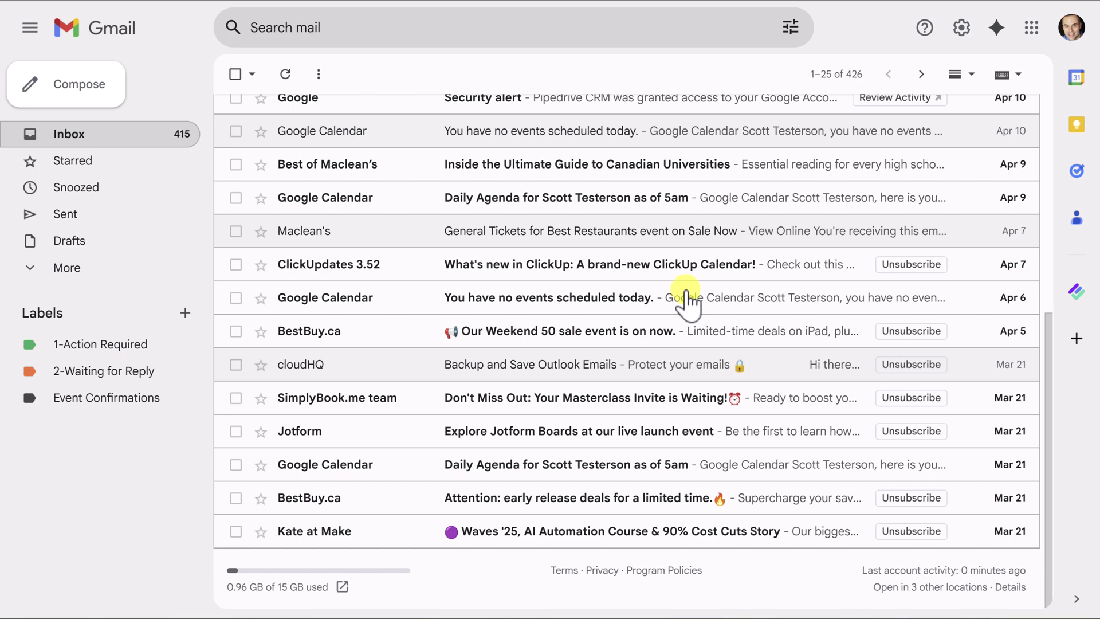
{"action": "scroll", "coordinate": [685, 295], "scroll_direction": "up", "scroll_amount": 5}
{"action": "scroll", "coordinate": [659, 275], "scroll_direction": "up", "scroll_amount": 2}
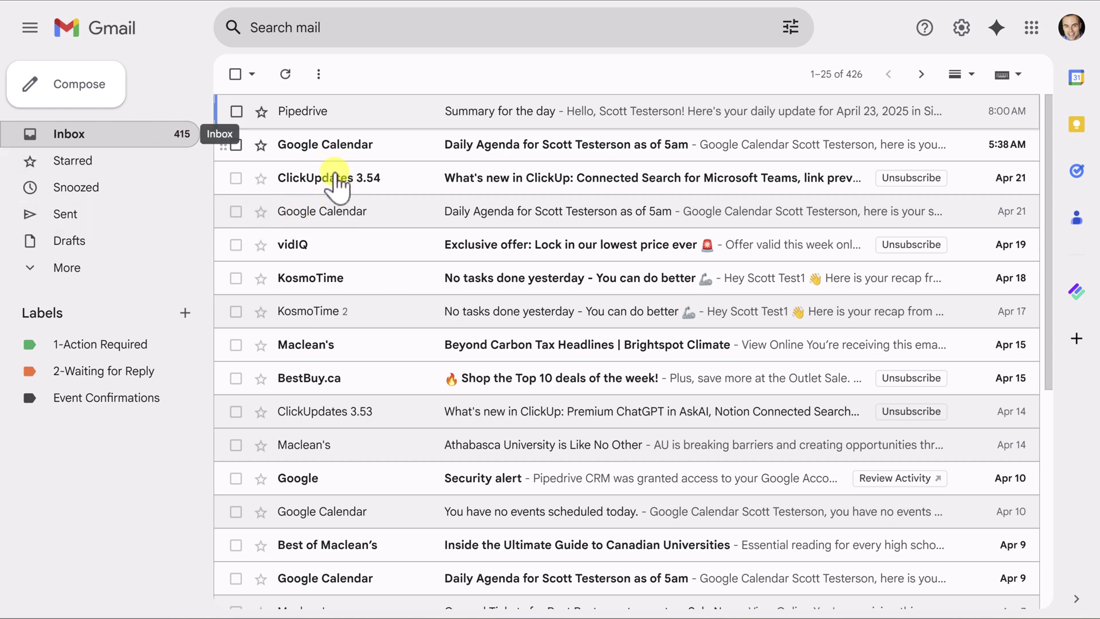
{"action": "left_click", "coordinate": [93, 271]}
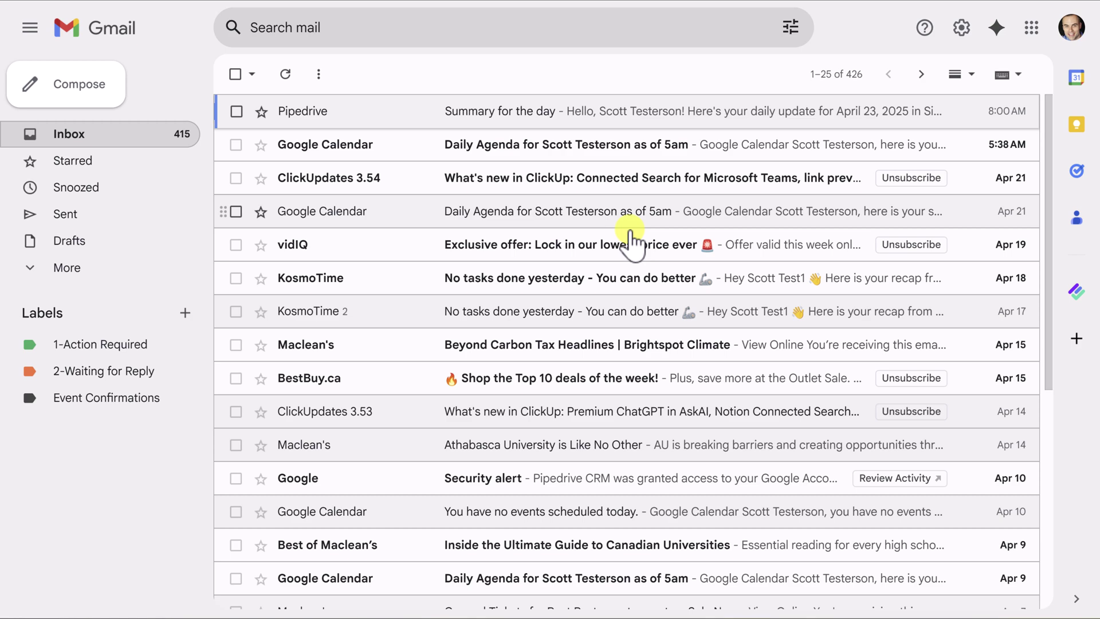
{"action": "scroll", "coordinate": [626, 240], "scroll_direction": "down", "scroll_amount": 6}
{"action": "scroll", "coordinate": [630, 252], "scroll_direction": "up", "scroll_amount": 5}
{"action": "scroll", "coordinate": [628, 253], "scroll_direction": "up", "scroll_amount": 2}
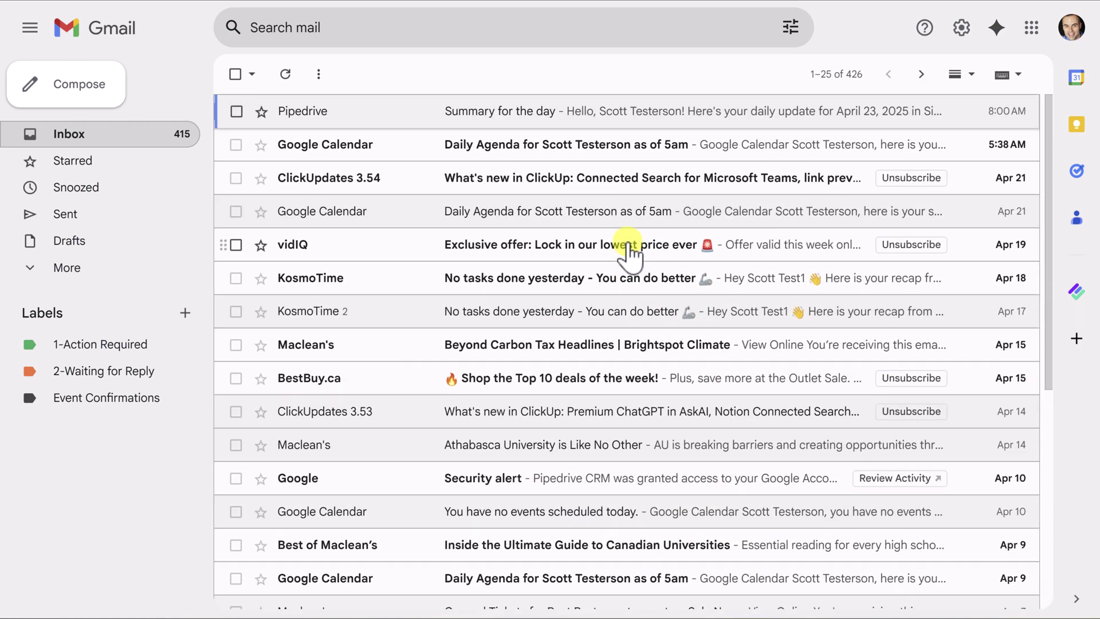
- Enter the query older_than:1m in the Search mail box, correcting the age value to 1m
{"action": "left_click", "coordinate": [278, 28]}
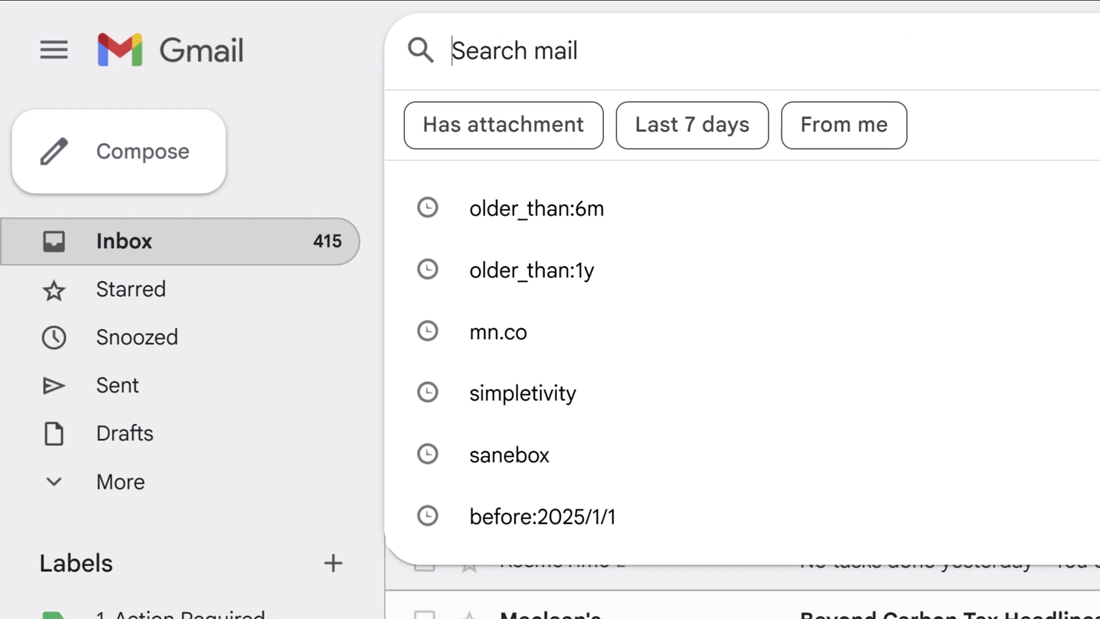
{"action": "type", "text": "older"}
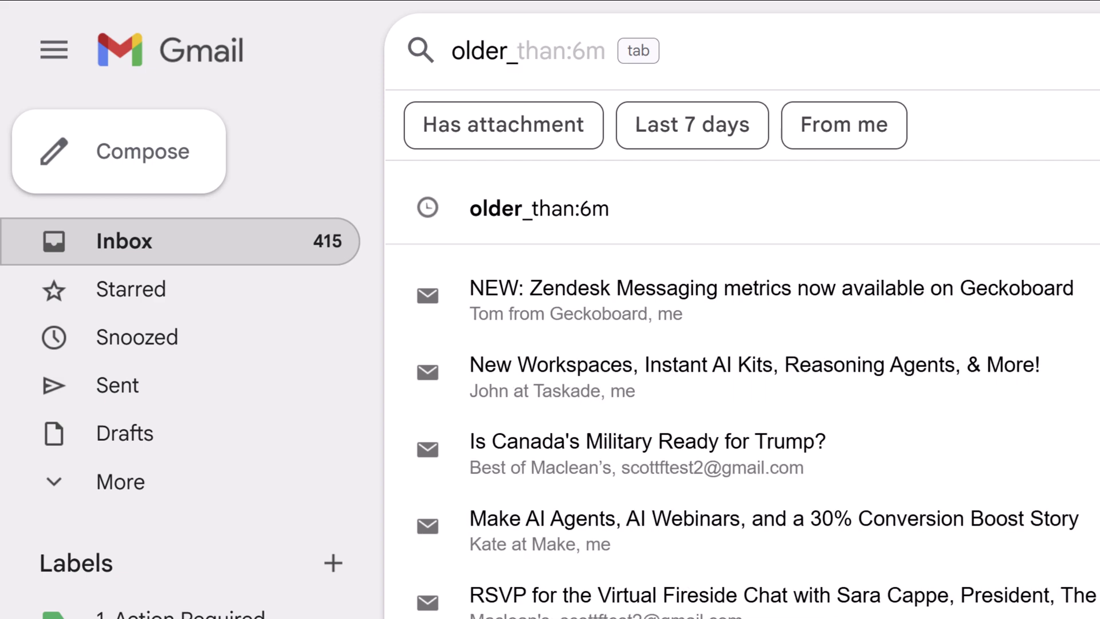
{"action": "type", "text": "_than:"}
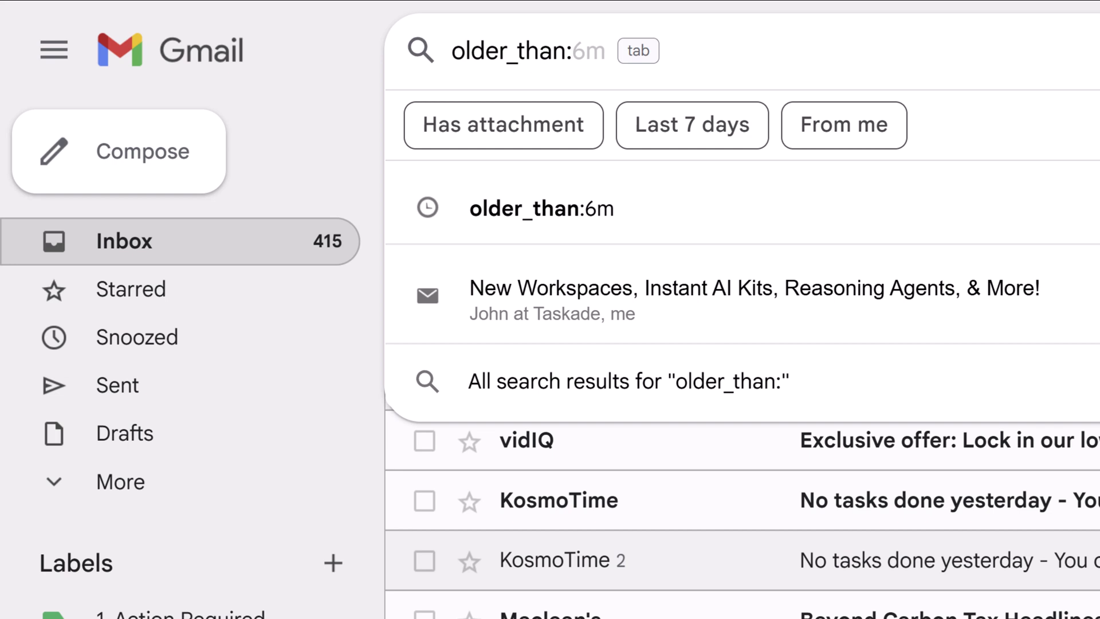
{"action": "type", "text": "1"}
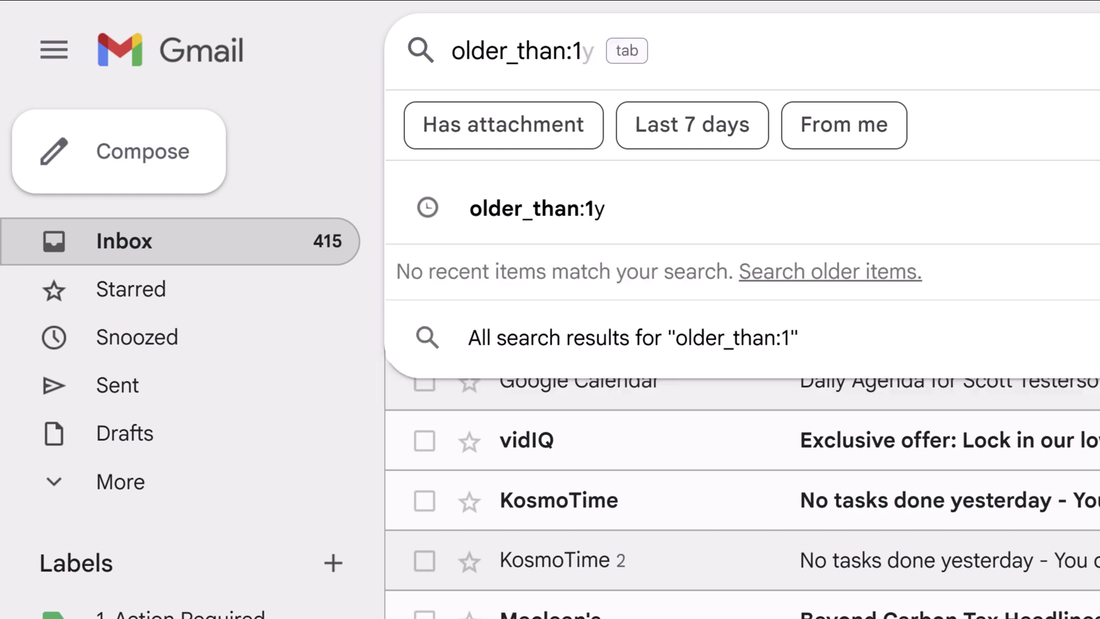
{"action": "type", "text": "y"}
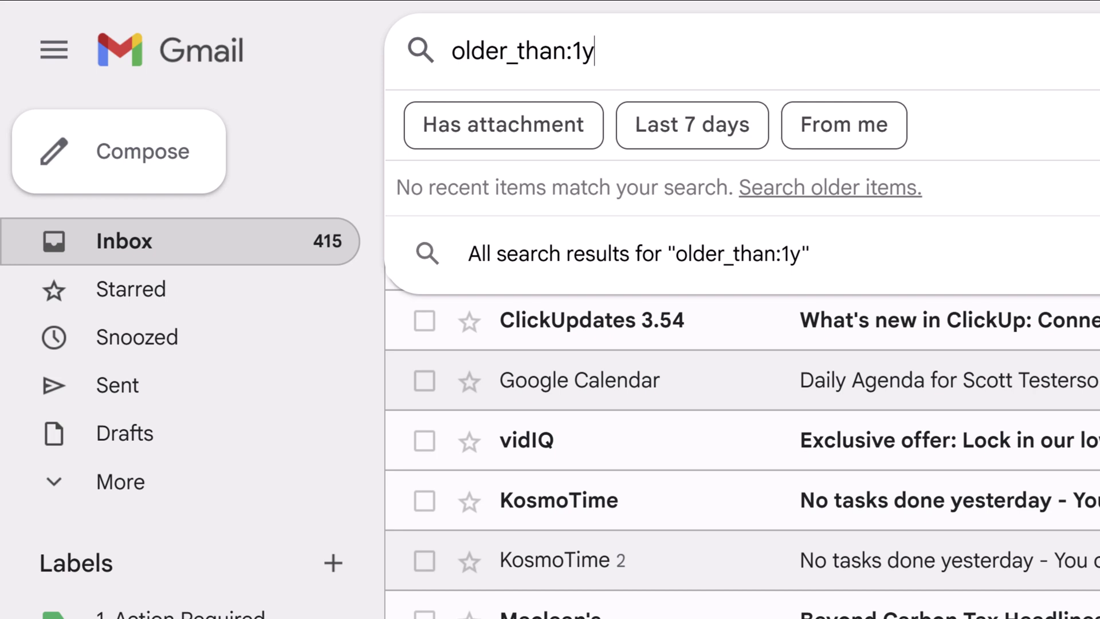
{"action": "key", "text": "BackSpace"}
{"action": "type", "text": "3"}
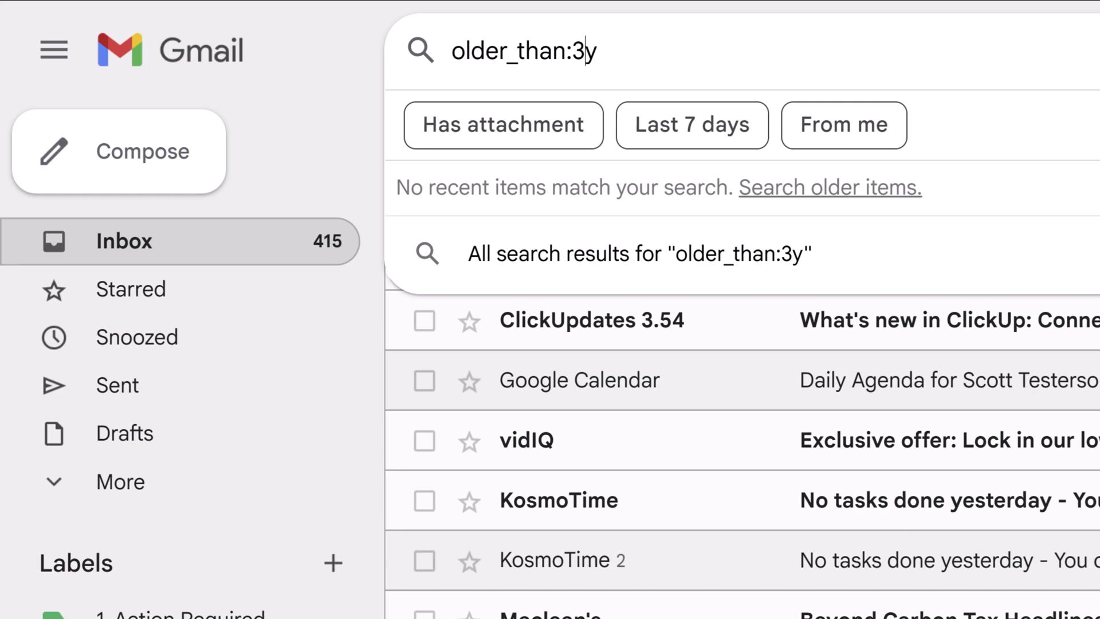
{"action": "key", "text": "BackSpace"}
{"action": "type", "text": "1"}
{"action": "key", "text": "Right"}
{"action": "key", "text": "BackSpace"}
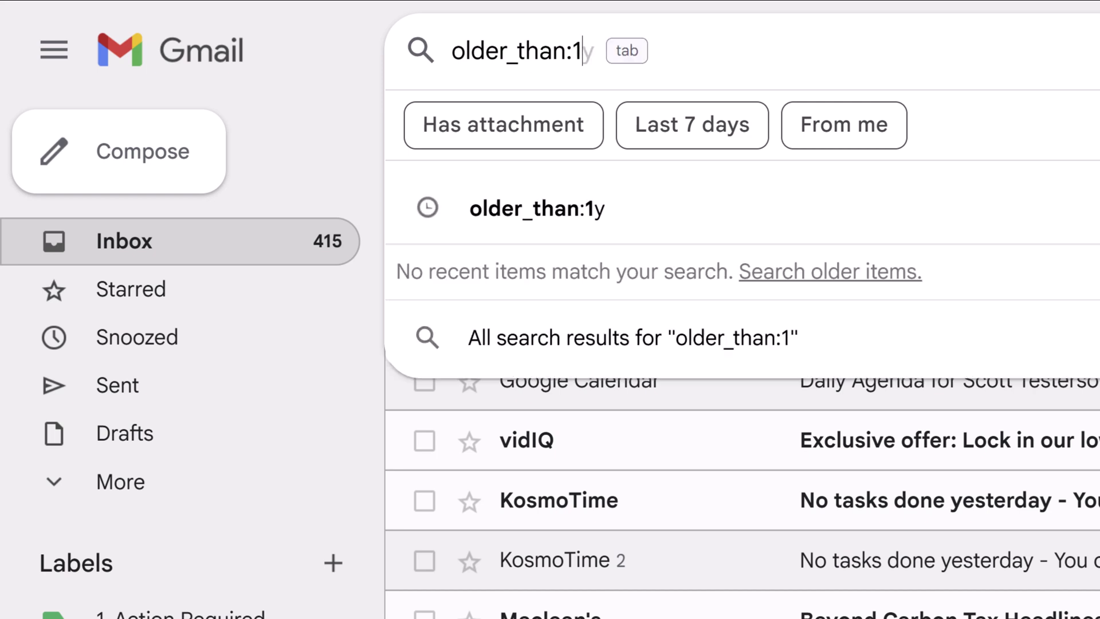
{"action": "type", "text": "m"}
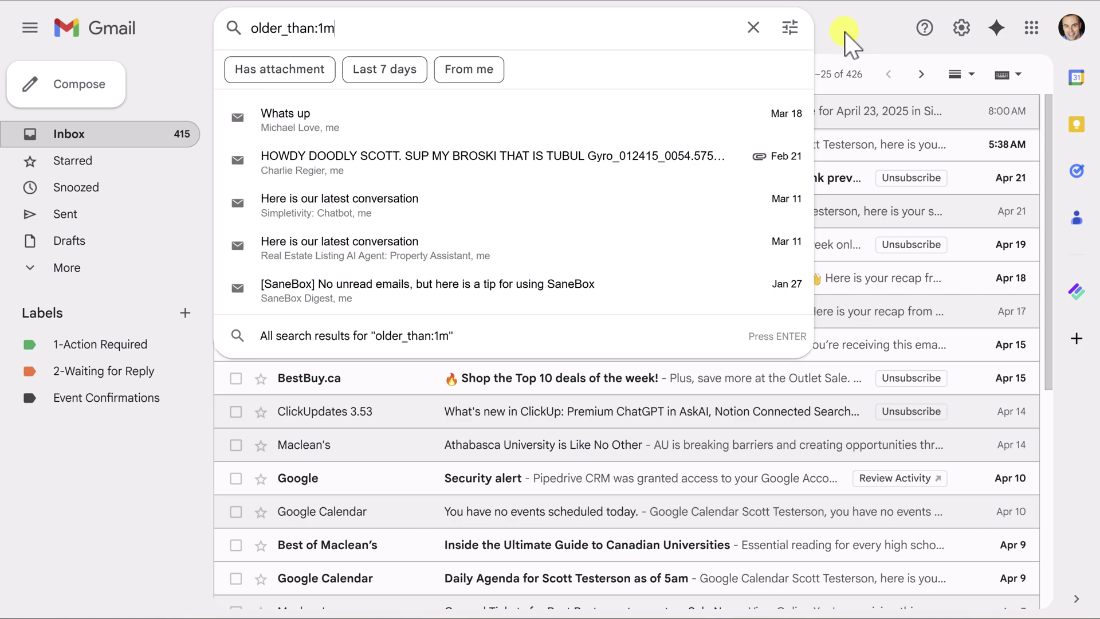
- Run the older_than:1m search to list mail older than one month
{"action": "key", "text": "Return"}
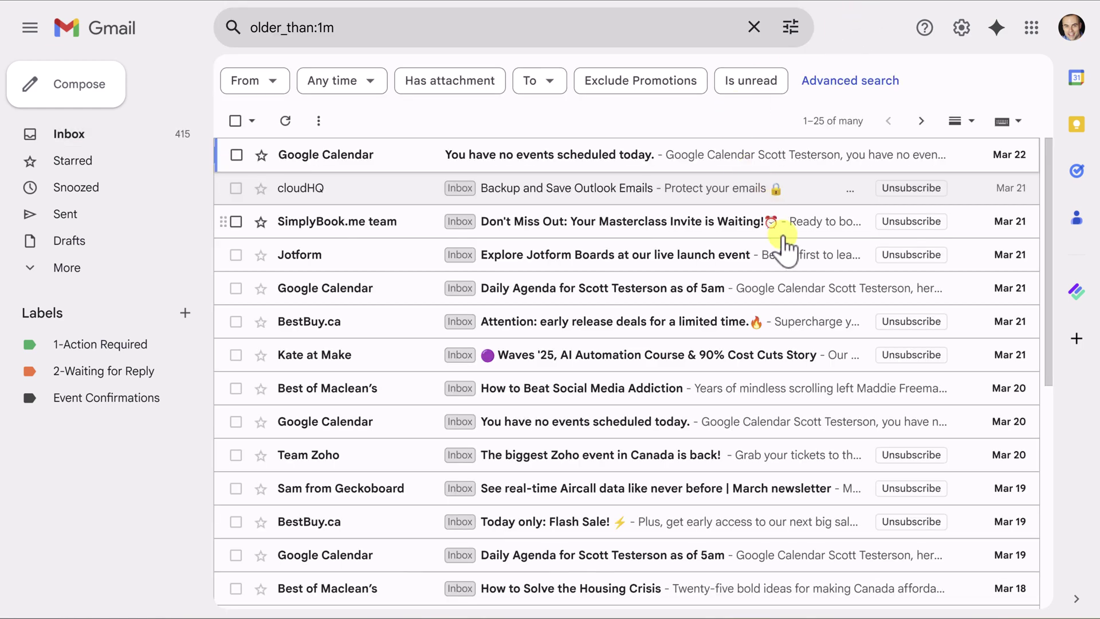
{"action": "scroll", "coordinate": [782, 246], "scroll_direction": "down", "scroll_amount": 8}
{"action": "scroll", "coordinate": [782, 258], "scroll_direction": "up", "scroll_amount": 5}
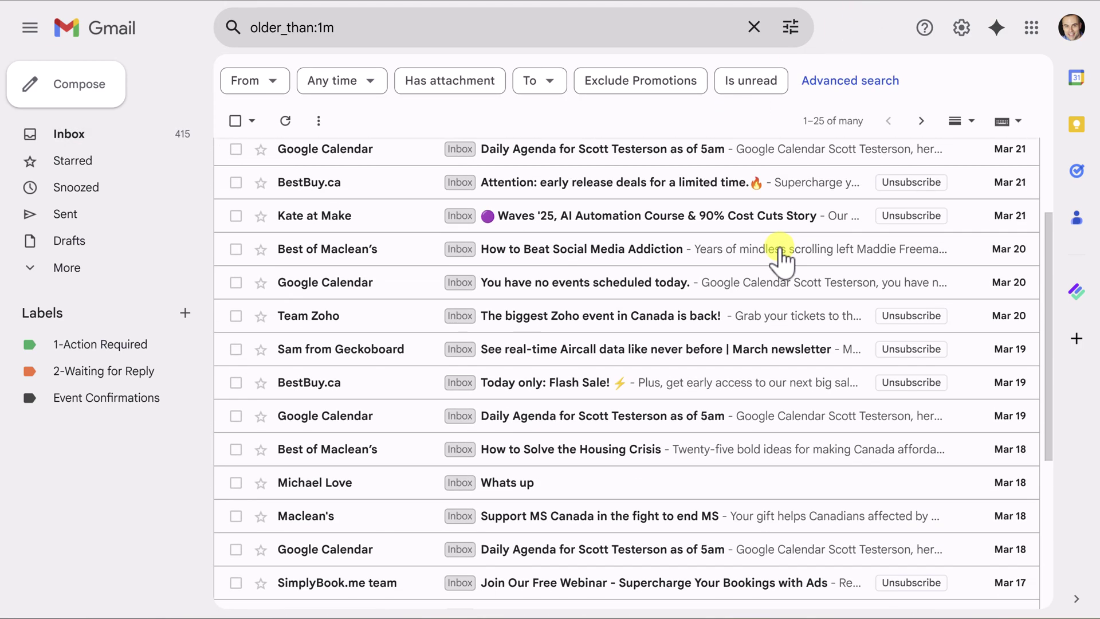
{"action": "scroll", "coordinate": [783, 258], "scroll_direction": "up", "scroll_amount": 3}
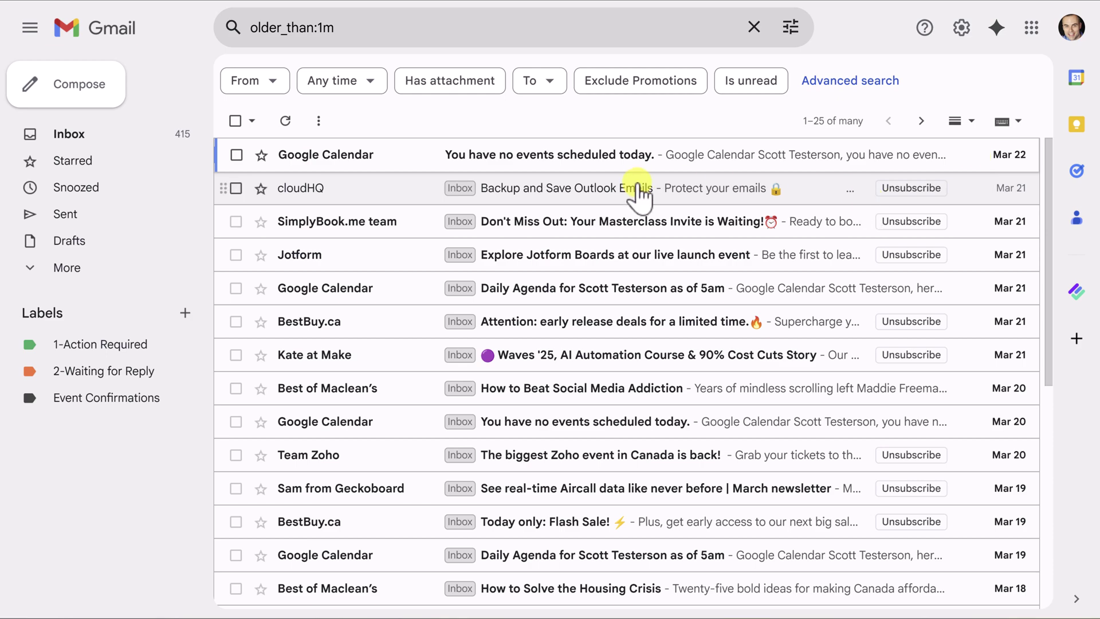
{"action": "scroll", "coordinate": [458, 358], "scroll_direction": "down", "scroll_amount": 5}
{"action": "scroll", "coordinate": [459, 358], "scroll_direction": "up", "scroll_amount": 4}
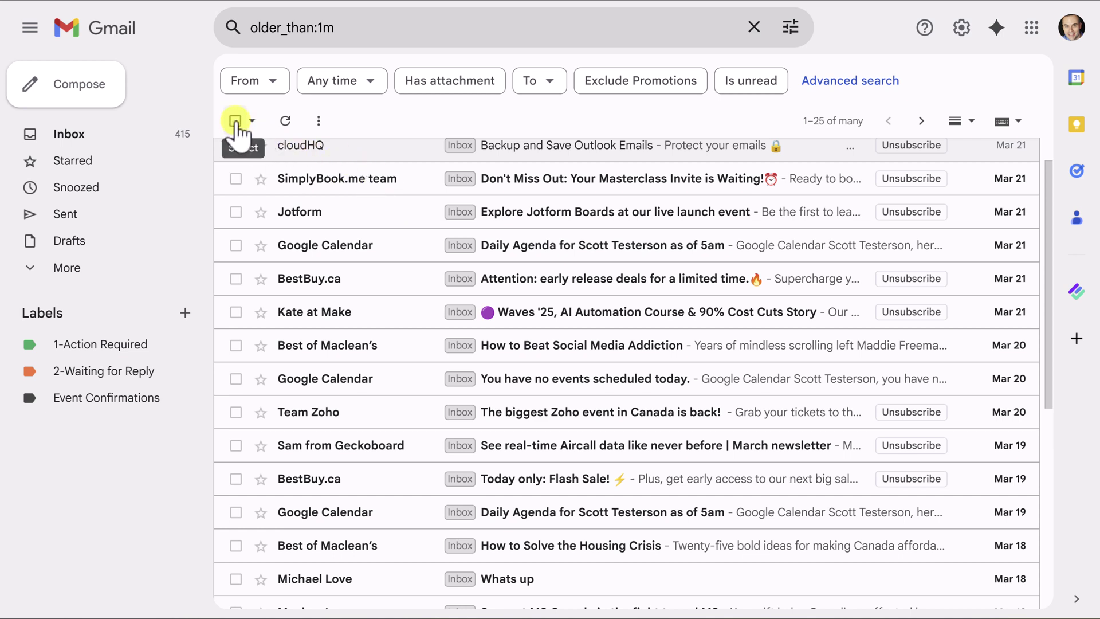
{"action": "scroll", "coordinate": [239, 133], "scroll_direction": "up", "scroll_amount": 1}
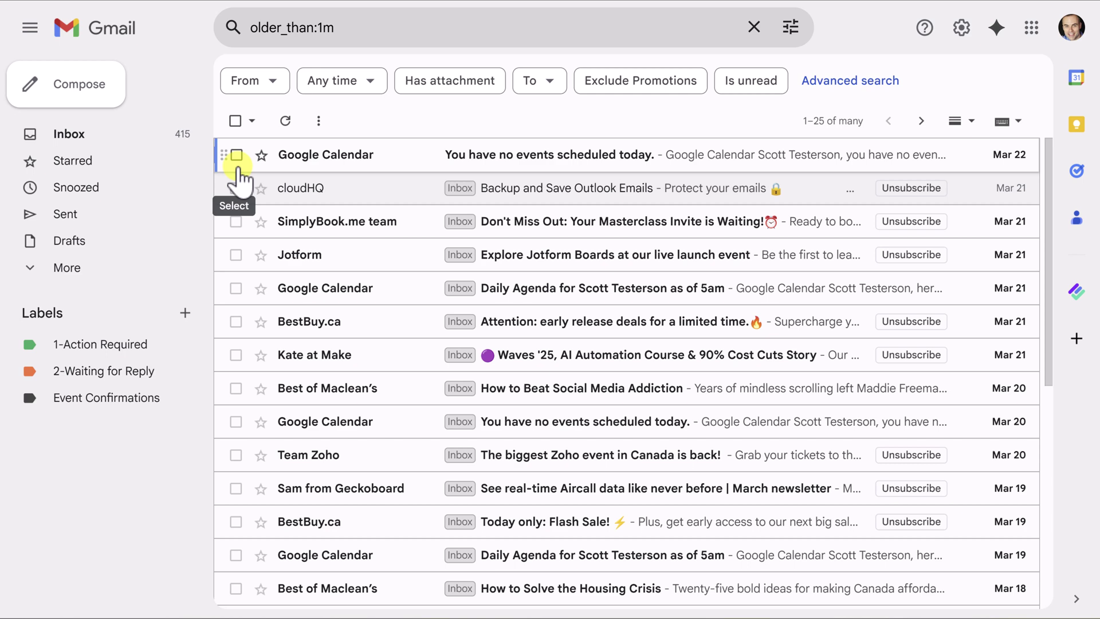
- Select all 25 conversations on the first page of search results
{"action": "left_click", "coordinate": [235, 121]}
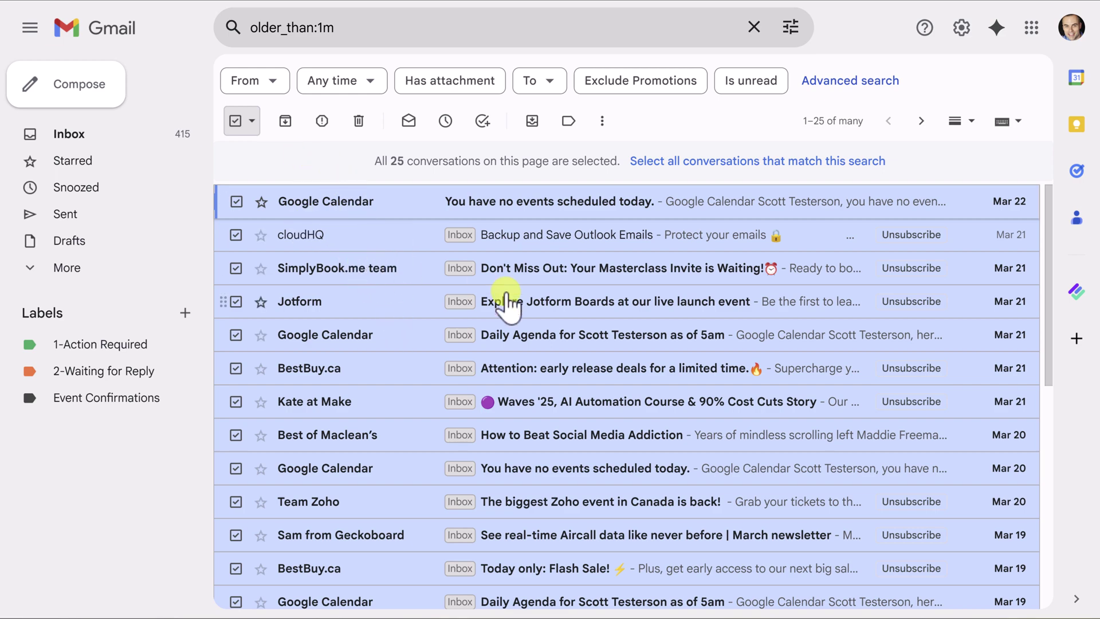
{"action": "scroll", "coordinate": [507, 301], "scroll_direction": "down", "scroll_amount": 5}
{"action": "scroll", "coordinate": [506, 290], "scroll_direction": "down", "scroll_amount": 3}
{"action": "scroll", "coordinate": [434, 277], "scroll_direction": "up", "scroll_amount": 8}
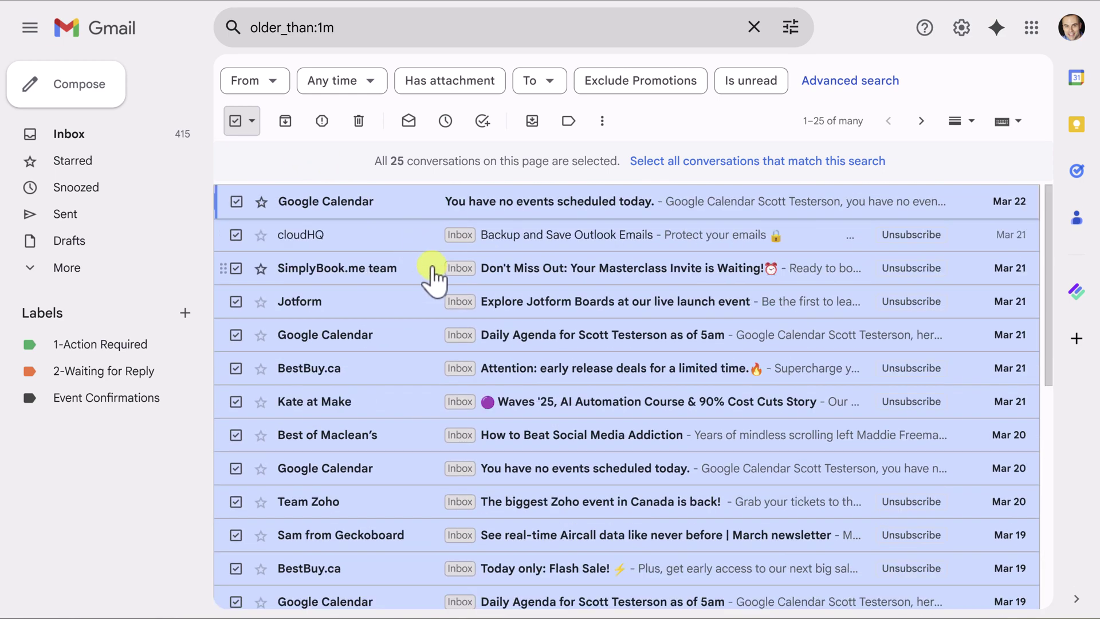
{"action": "scroll", "coordinate": [432, 276], "scroll_direction": "down", "scroll_amount": 8}
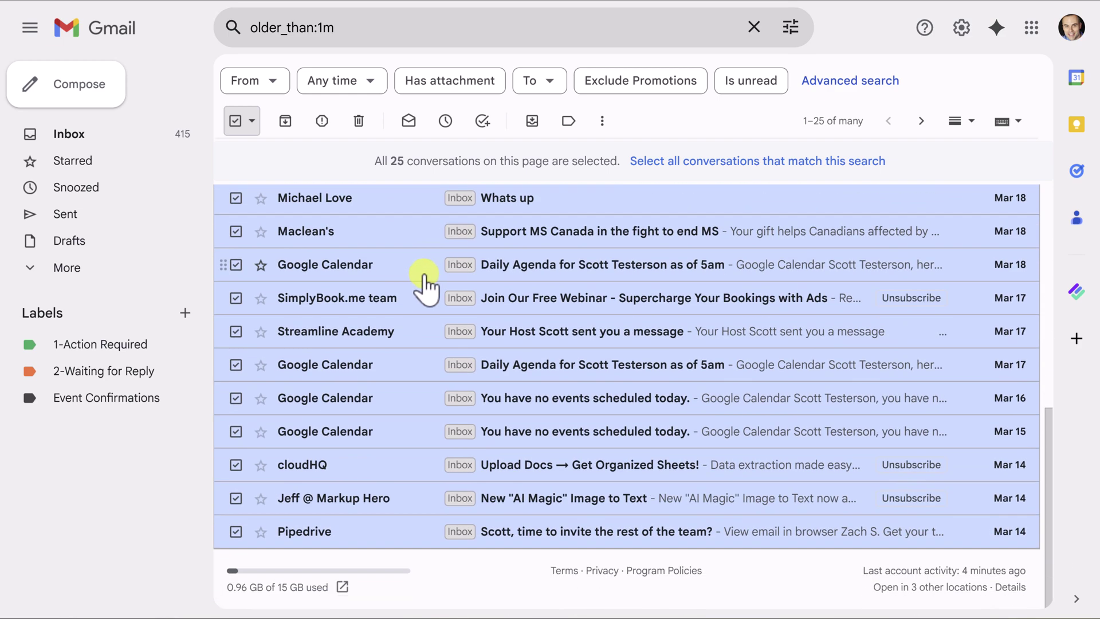
{"action": "scroll", "coordinate": [426, 283], "scroll_direction": "up", "scroll_amount": 5}
{"action": "scroll", "coordinate": [424, 283], "scroll_direction": "up", "scroll_amount": 3}
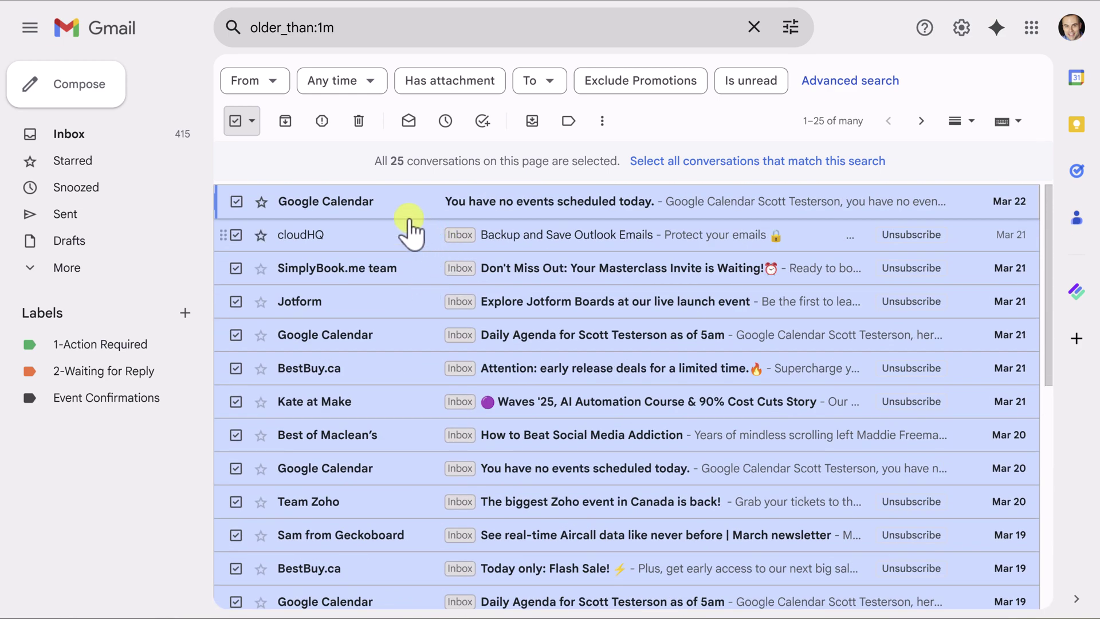
- Select every conversation matching older_than:1m and archive them all, confirming the bulk action
{"action": "left_click", "coordinate": [820, 127]}
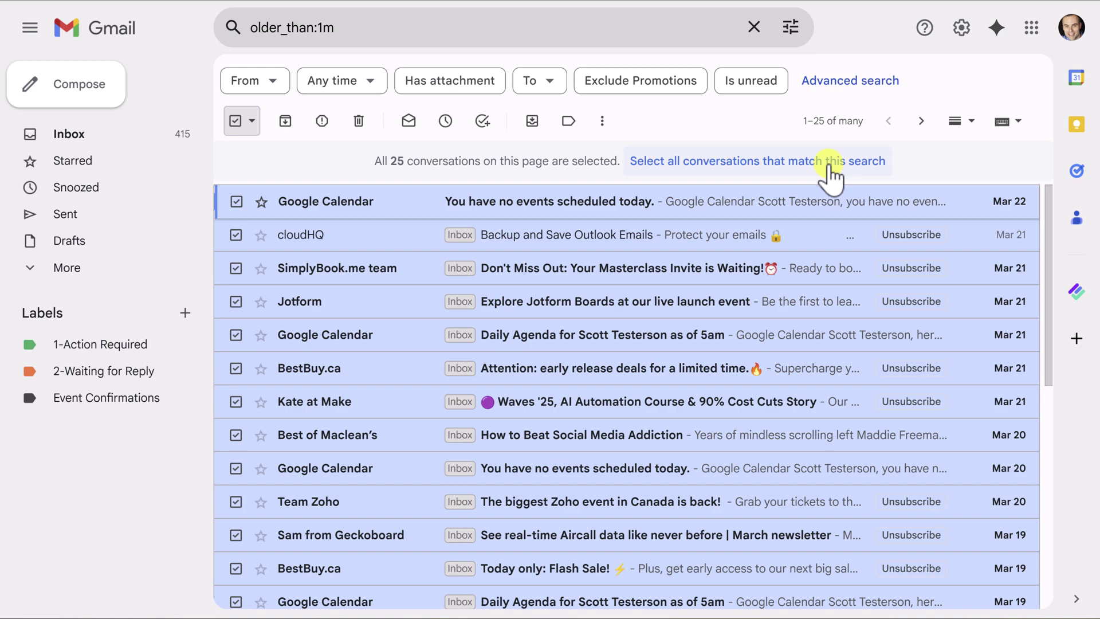
{"action": "scroll", "coordinate": [650, 275], "scroll_direction": "down", "scroll_amount": 8}
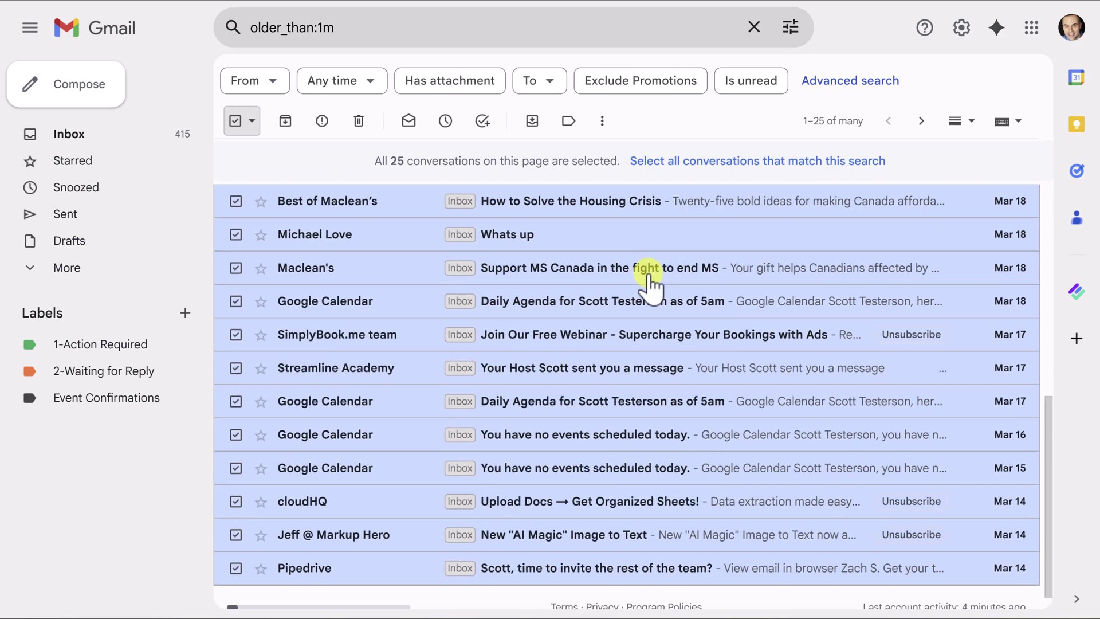
{"action": "scroll", "coordinate": [650, 274], "scroll_direction": "up", "scroll_amount": 8}
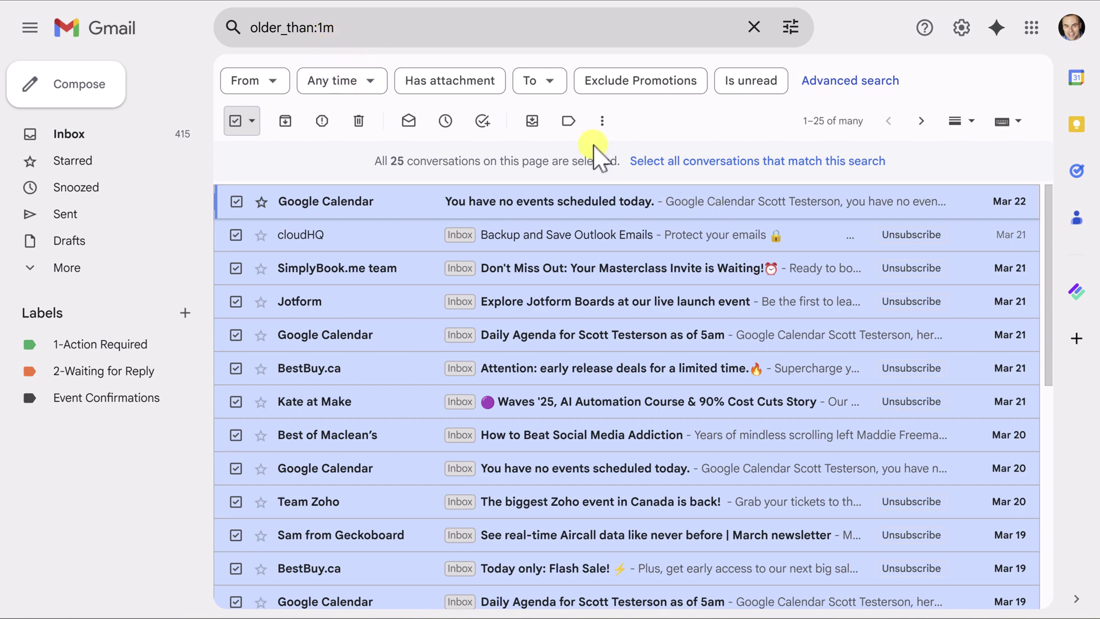
{"action": "left_click", "coordinate": [740, 163]}
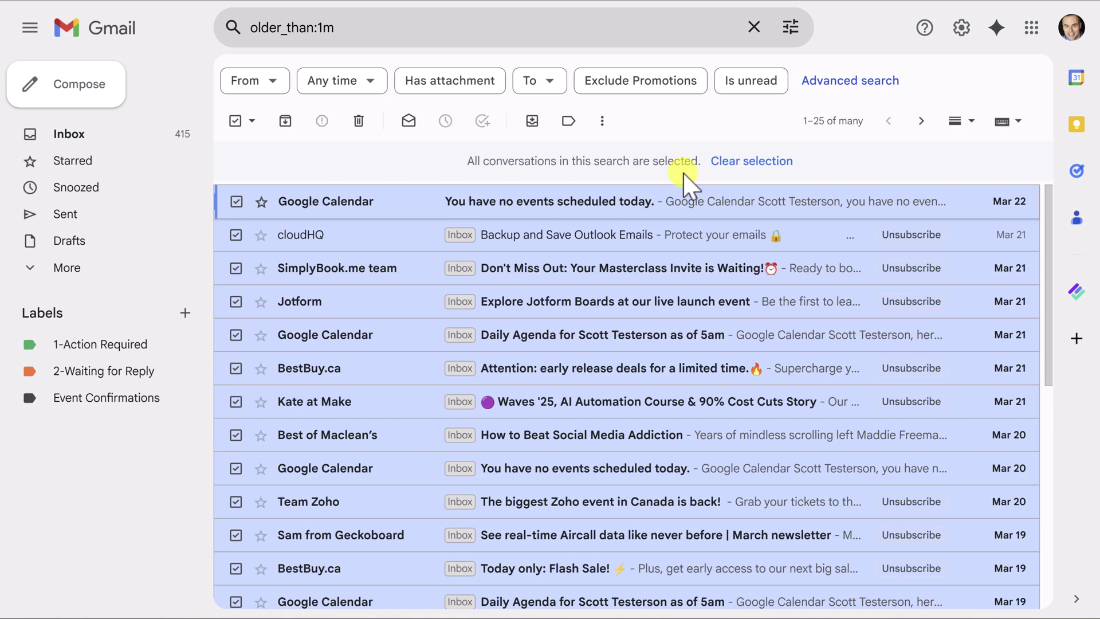
{"action": "left_click", "coordinate": [287, 121]}
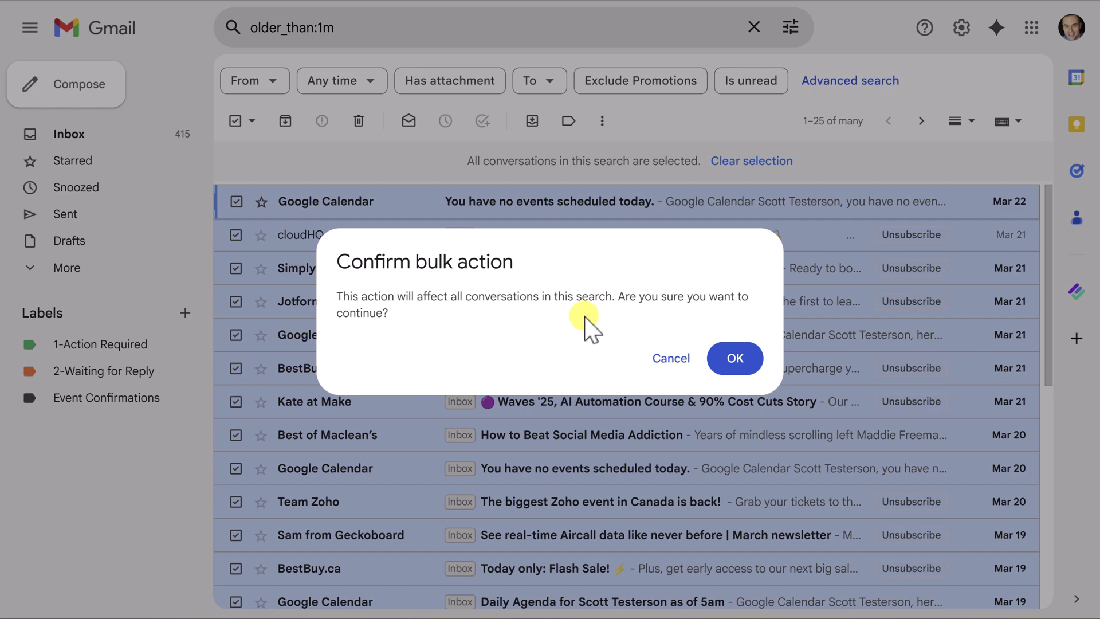
{"action": "left_click", "coordinate": [737, 358]}
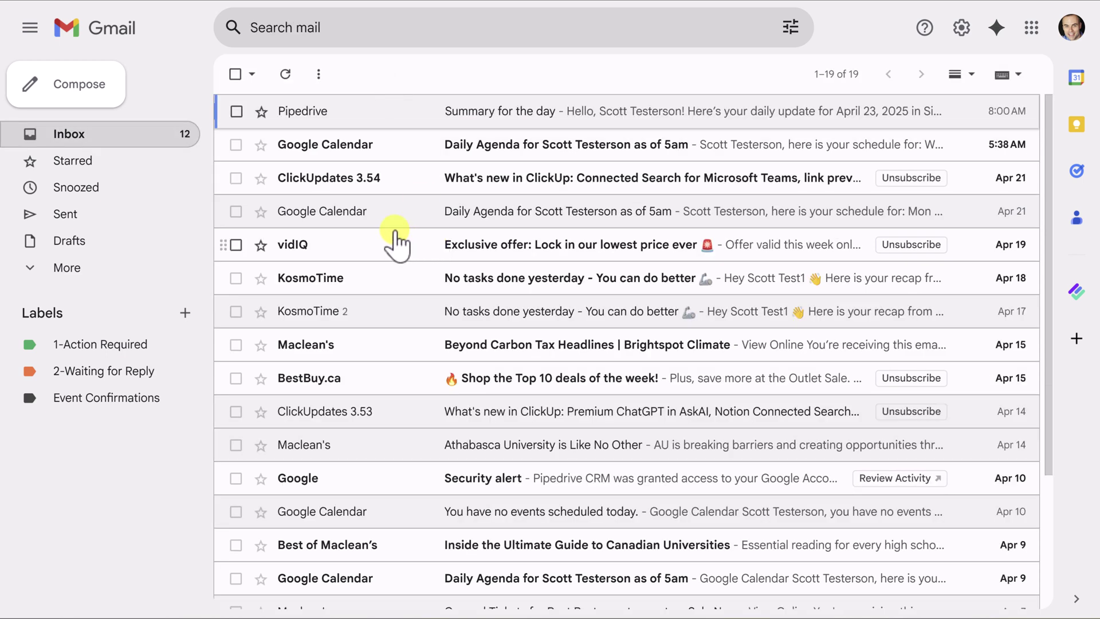
- Scroll through the 19 remaining April conversations in the inbox
{"action": "scroll", "coordinate": [394, 237], "scroll_direction": "down", "scroll_amount": 3}
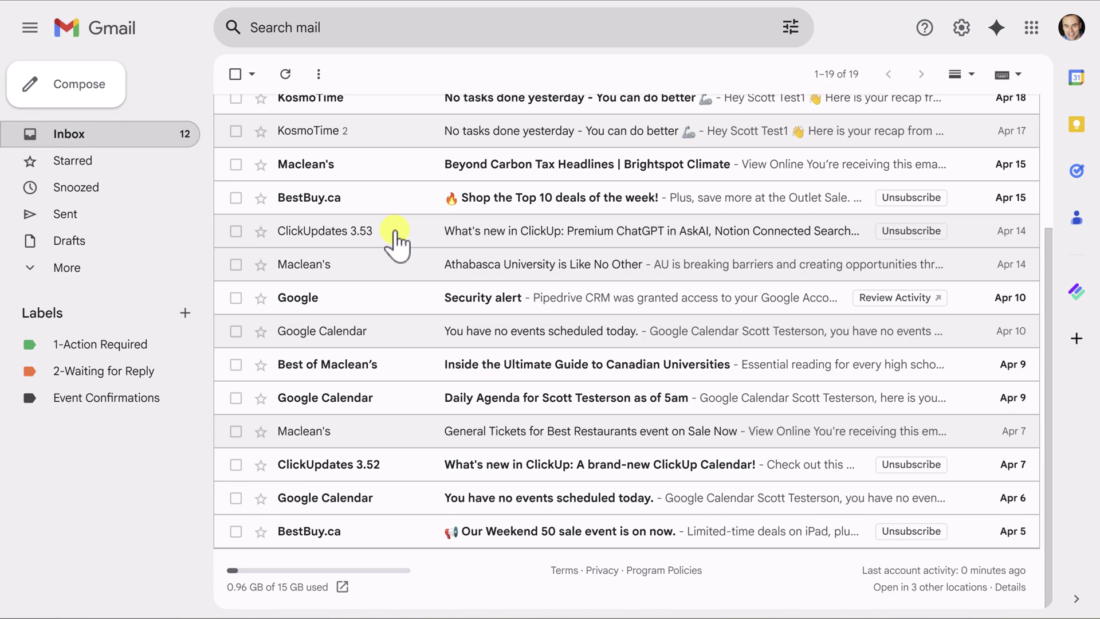
{"action": "scroll", "coordinate": [394, 241], "scroll_direction": "up", "scroll_amount": 3}
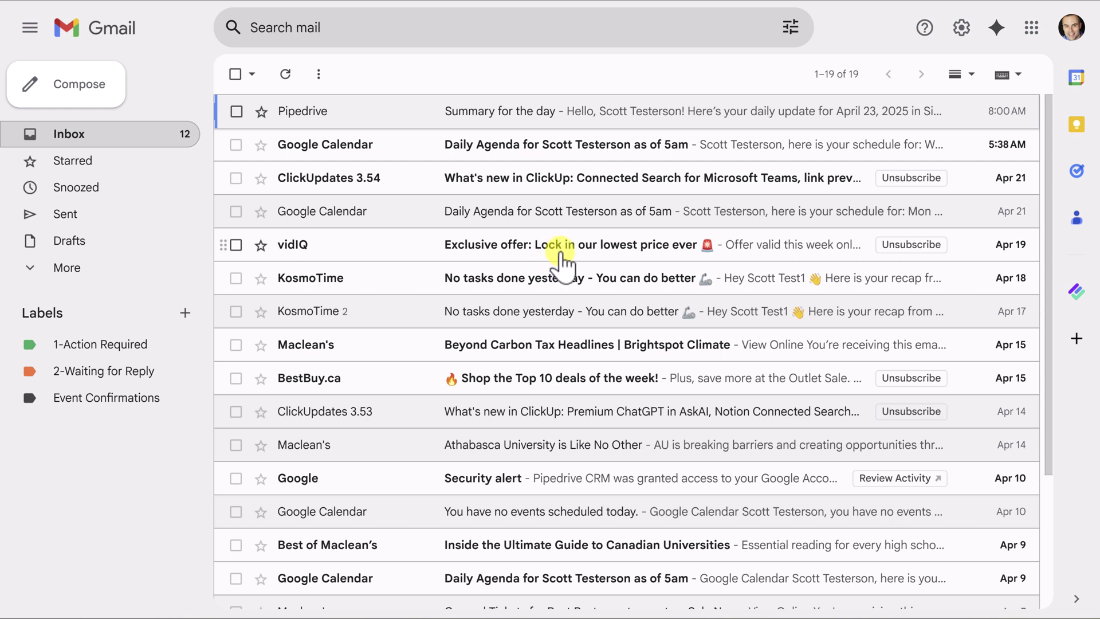
{"action": "left_click", "coordinate": [836, 78]}
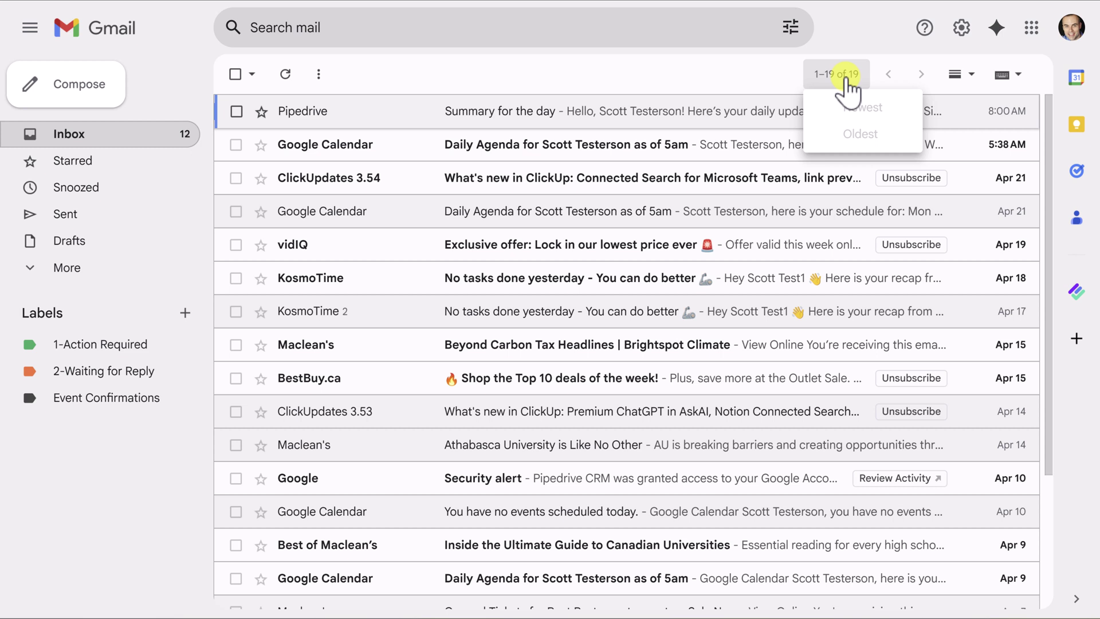
{"action": "left_click", "coordinate": [846, 85]}
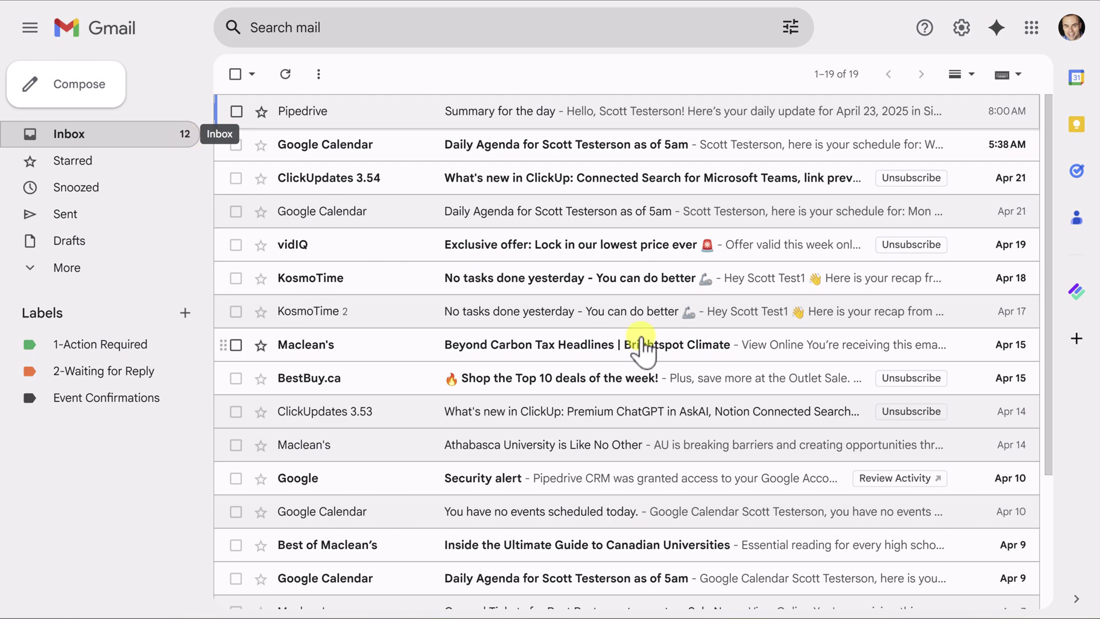
{"action": "scroll", "coordinate": [640, 341], "scroll_direction": "down", "scroll_amount": 3}
{"action": "scroll", "coordinate": [641, 342], "scroll_direction": "up", "scroll_amount": 3}
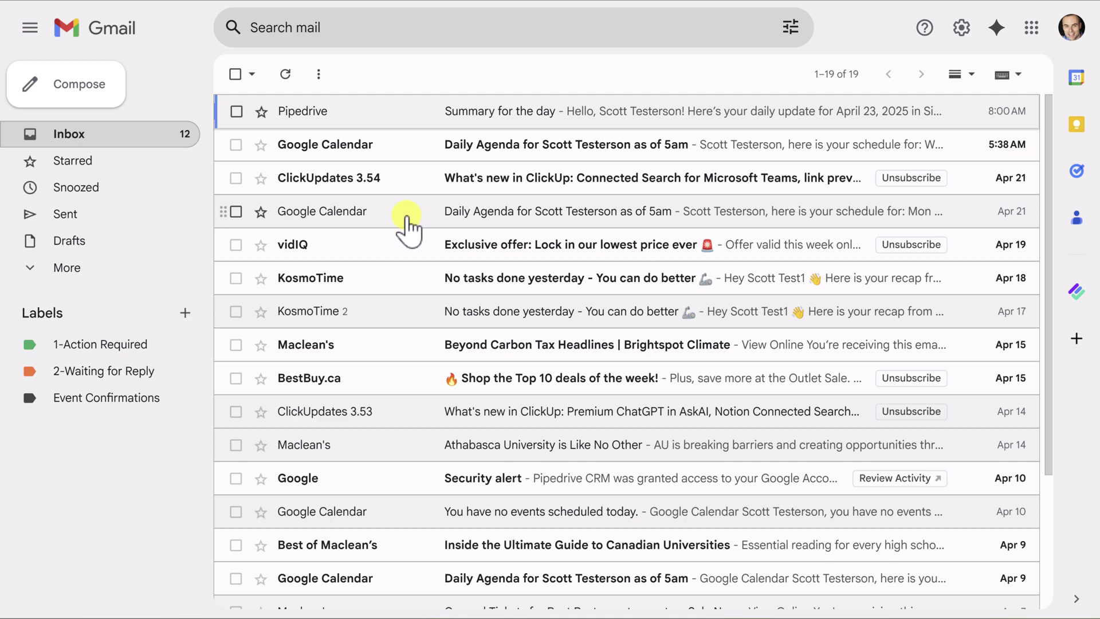
- Snooze the Apr 21 Google Calendar agenda email until Tomorrow, then return to the inbox
{"action": "left_click", "coordinate": [407, 225]}
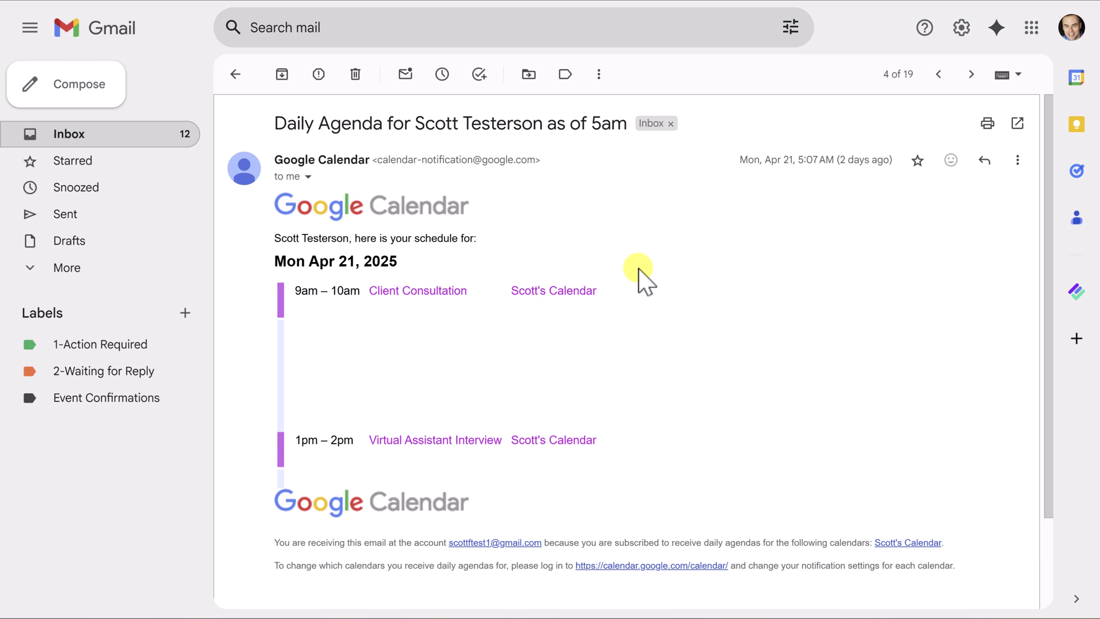
{"action": "left_click", "coordinate": [442, 74]}
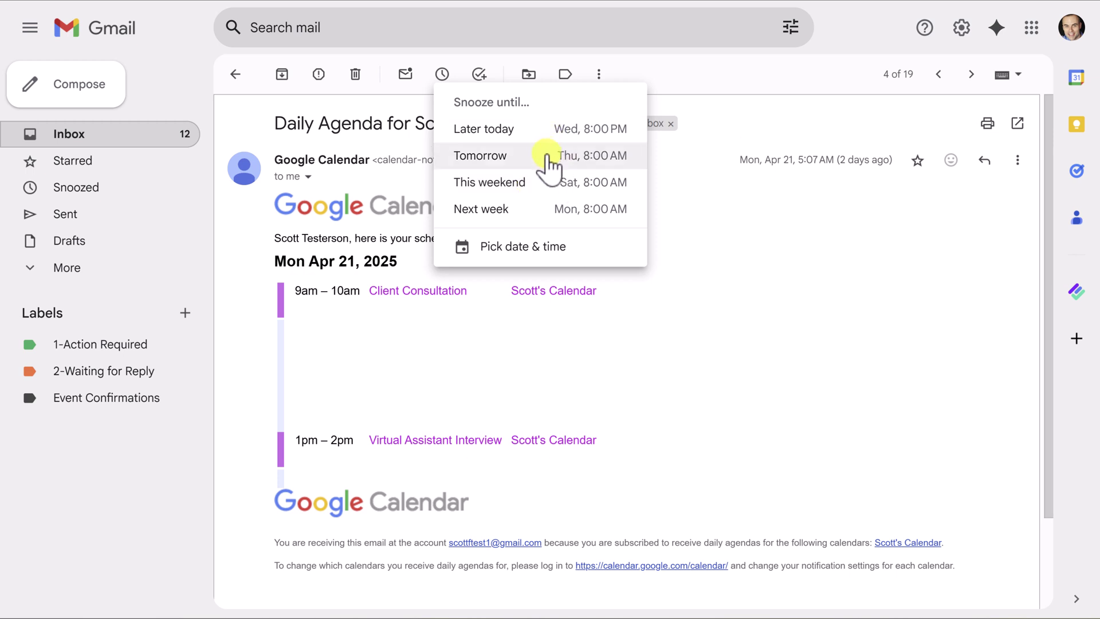
{"action": "left_click", "coordinate": [522, 248]}
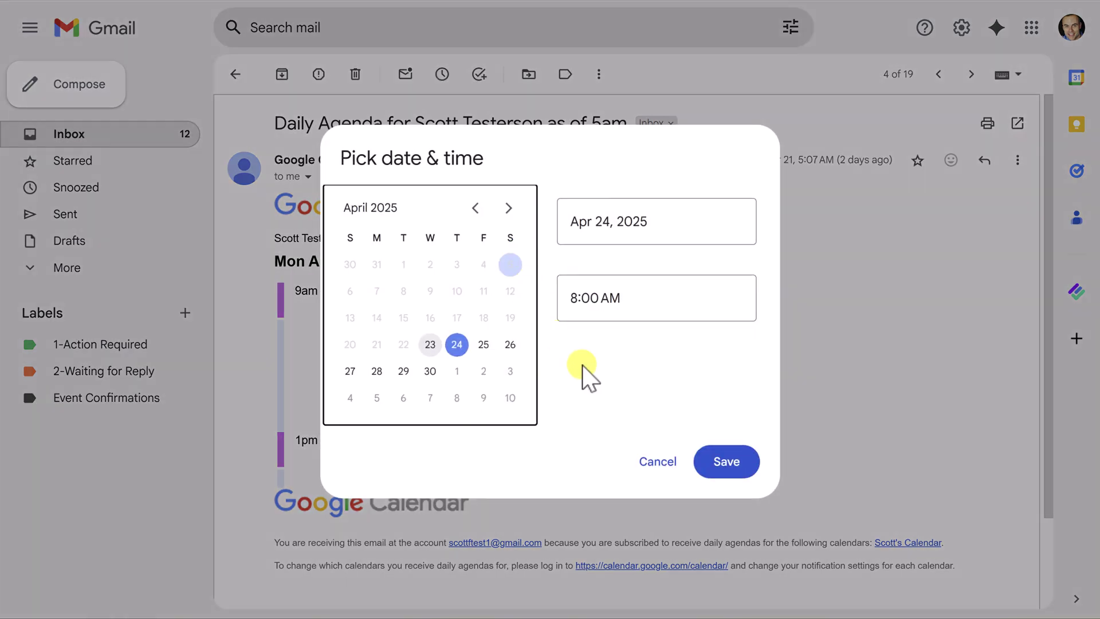
{"action": "left_click", "coordinate": [656, 462]}
{"action": "left_click", "coordinate": [442, 74]}
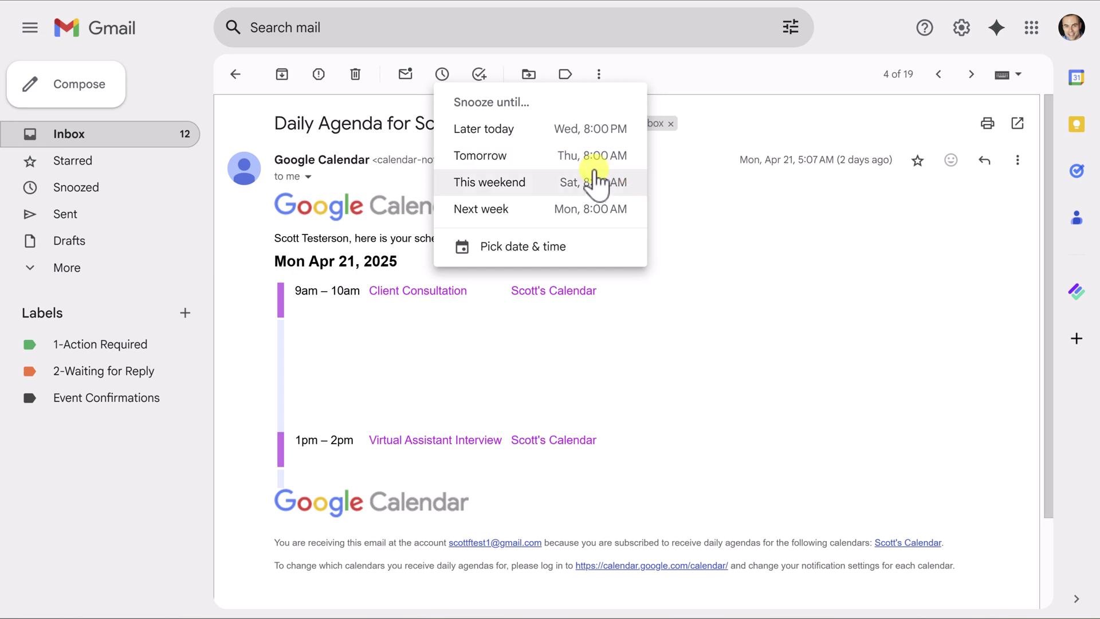
{"action": "left_click", "coordinate": [490, 163]}
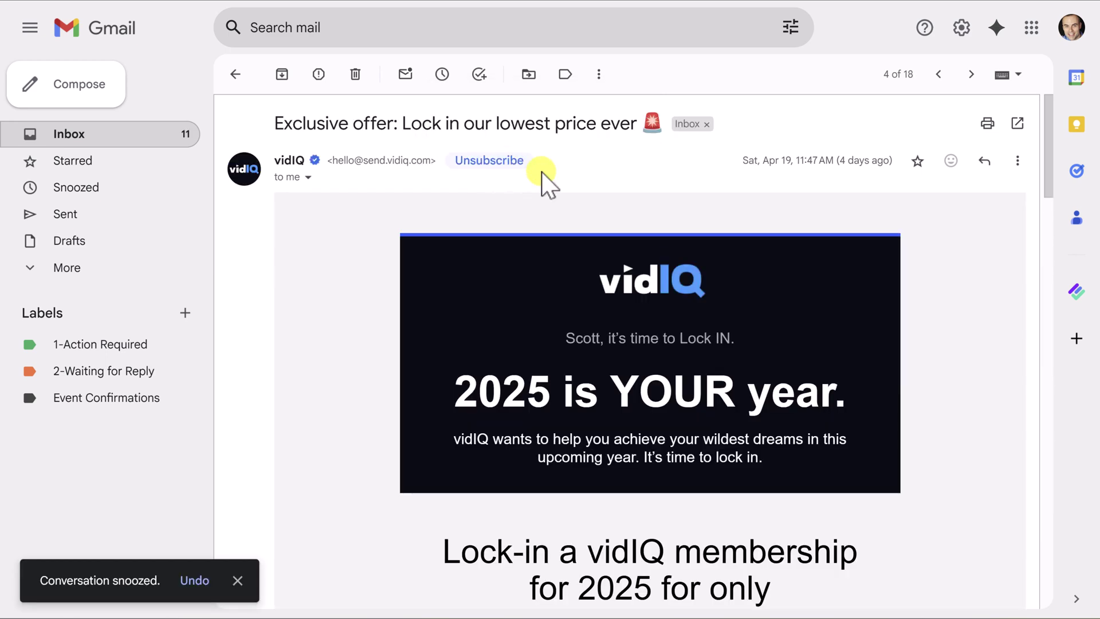
{"action": "left_click", "coordinate": [237, 75]}
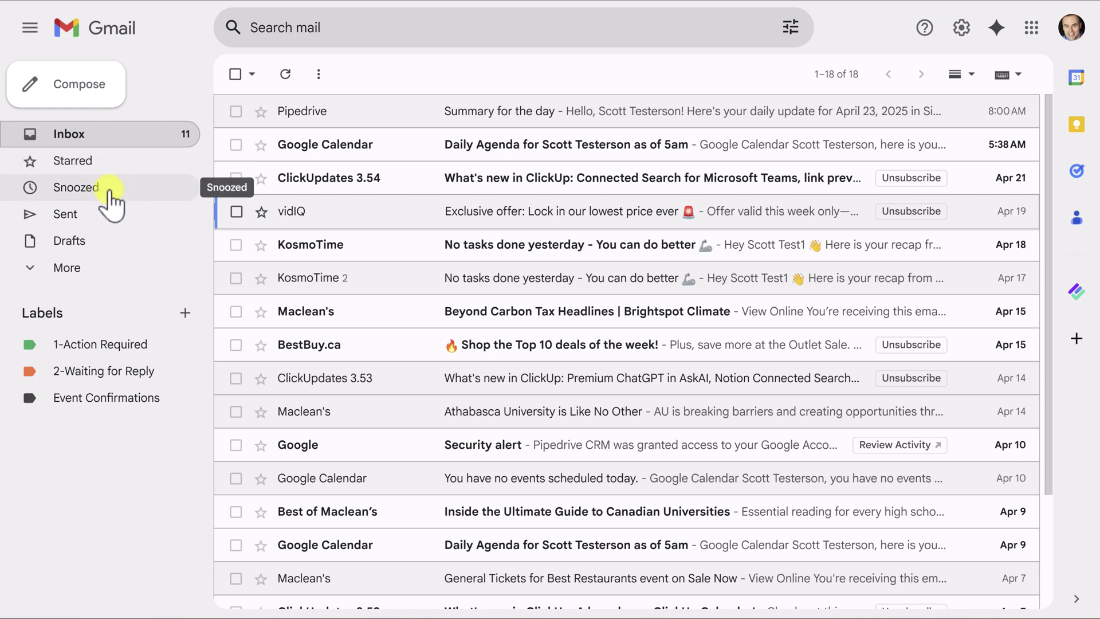
- Open the agenda email in the Snoozed folder to see it's snoozed until tomorrow 8:00 AM
{"action": "left_click", "coordinate": [77, 192]}
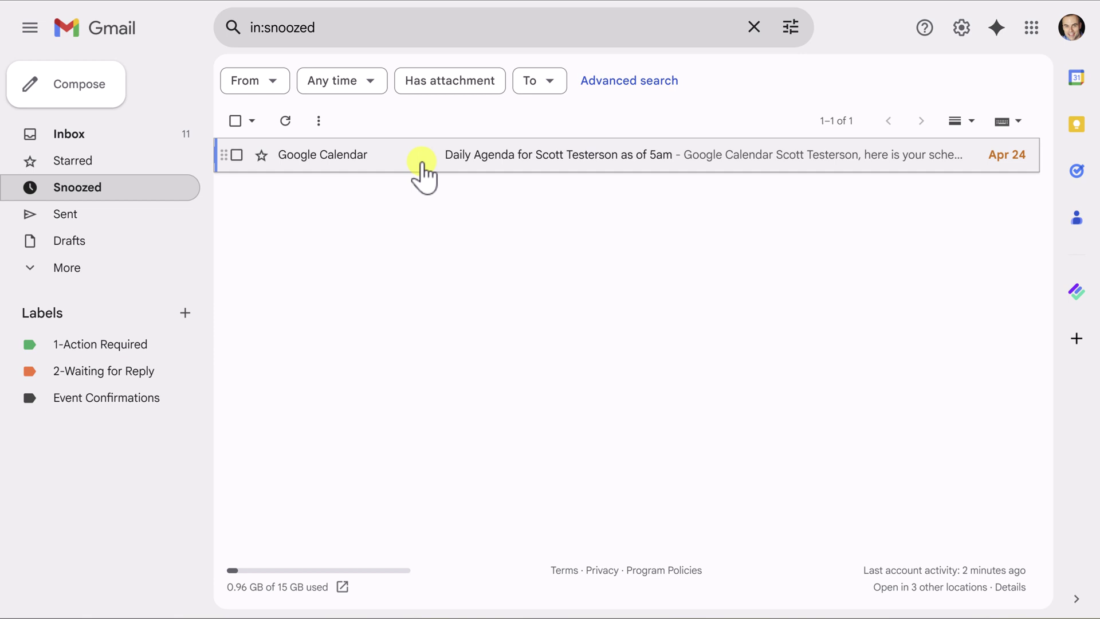
{"action": "left_click", "coordinate": [471, 158]}
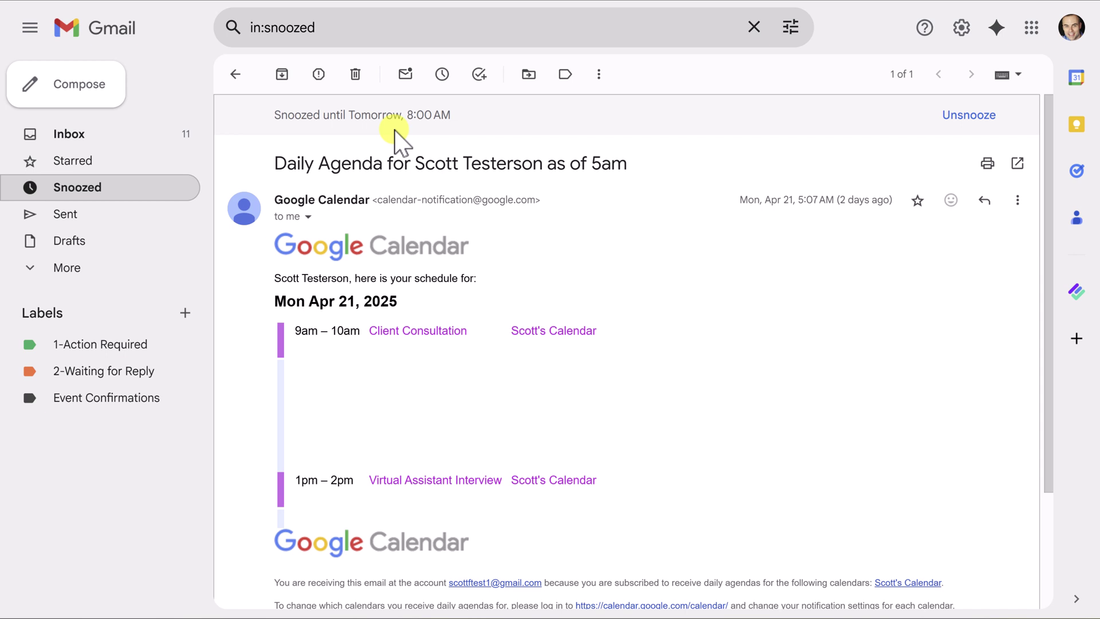
{"action": "scroll", "coordinate": [573, 275], "scroll_direction": "down", "scroll_amount": 3}
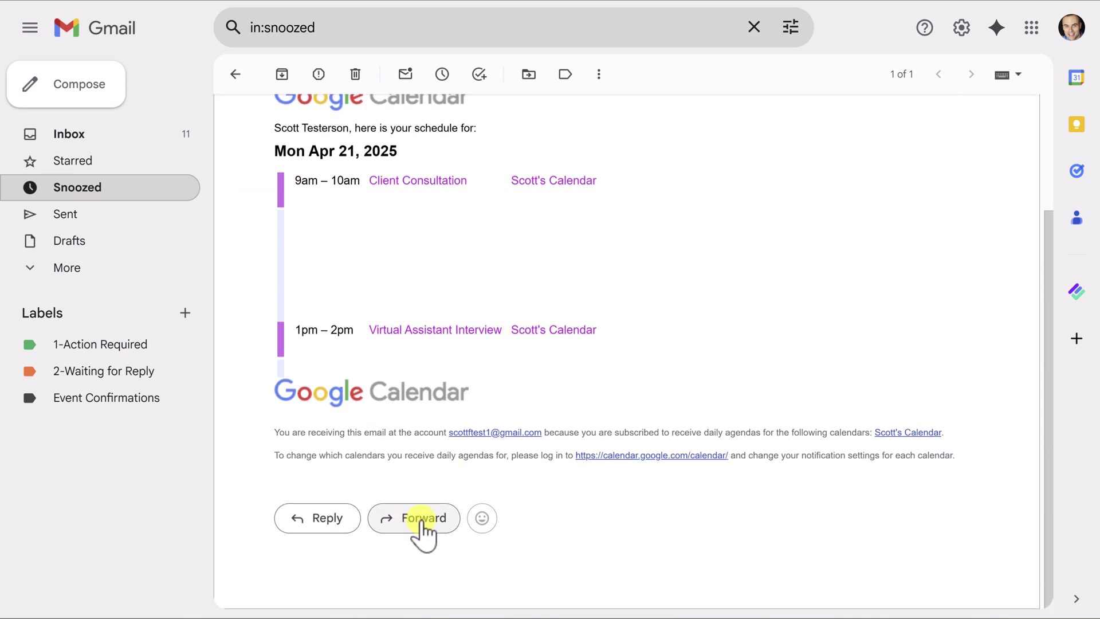
{"action": "scroll", "coordinate": [321, 534], "scroll_direction": "up", "scroll_amount": 1}
{"action": "scroll", "coordinate": [322, 532], "scroll_direction": "up", "scroll_amount": 1}
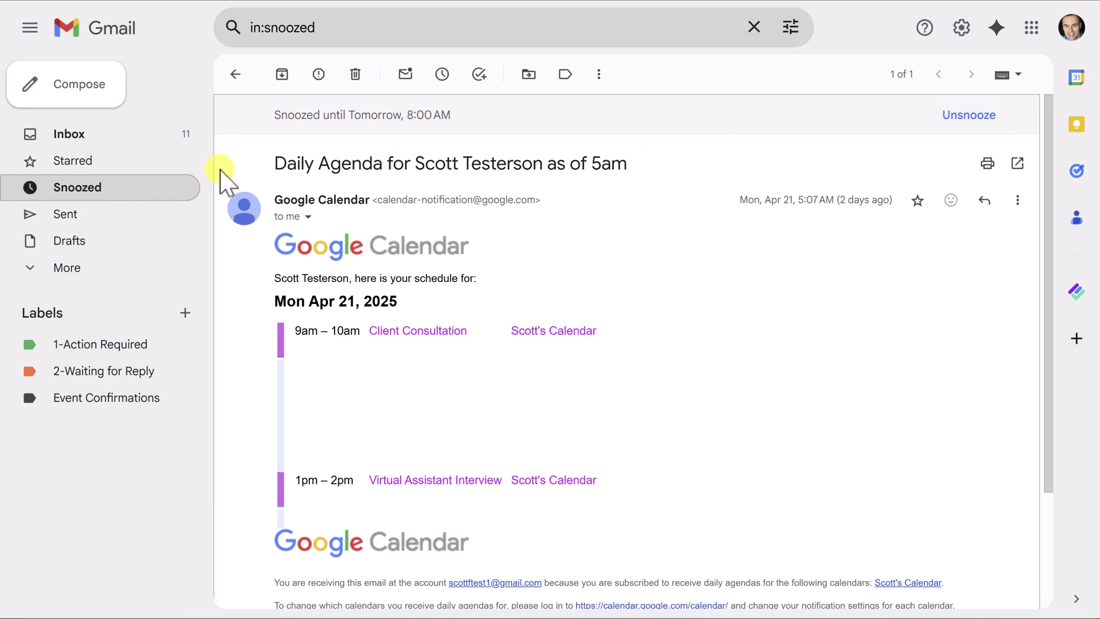
{"action": "left_click", "coordinate": [89, 144]}
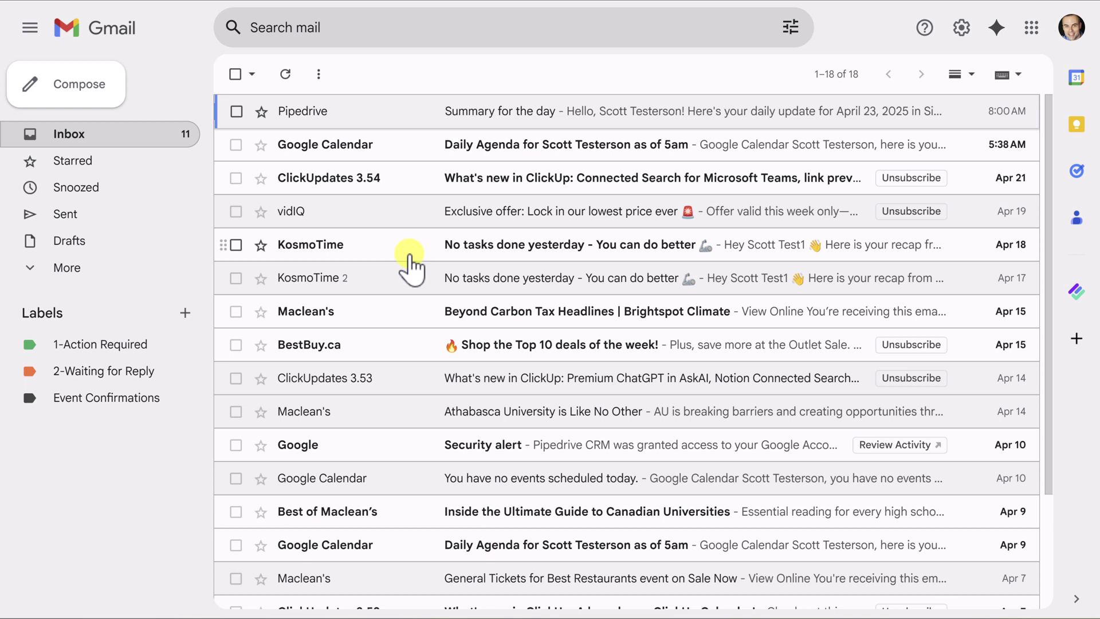
{"action": "key", "text": "j"}
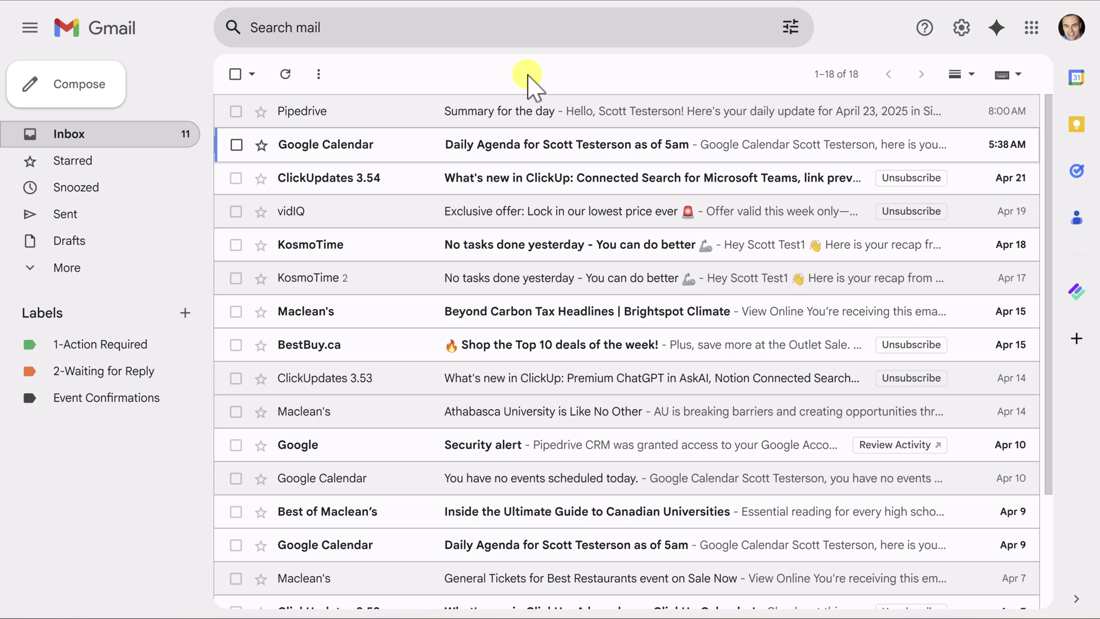
{"action": "key", "text": "k"}
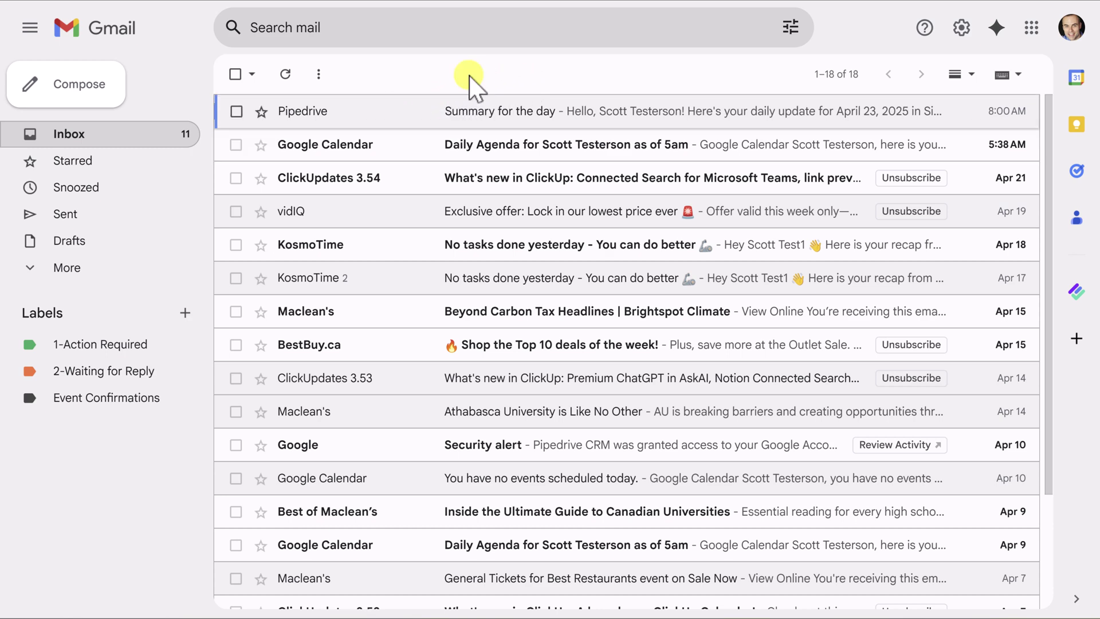
{"action": "left_click", "coordinate": [381, 114]}
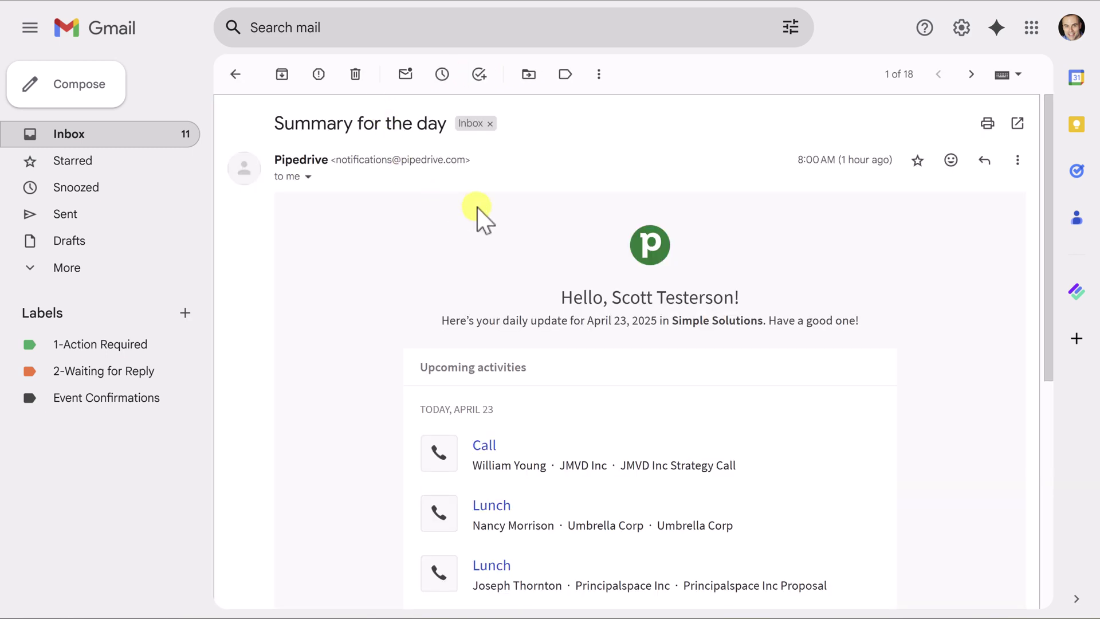
{"action": "left_click", "coordinate": [236, 74]}
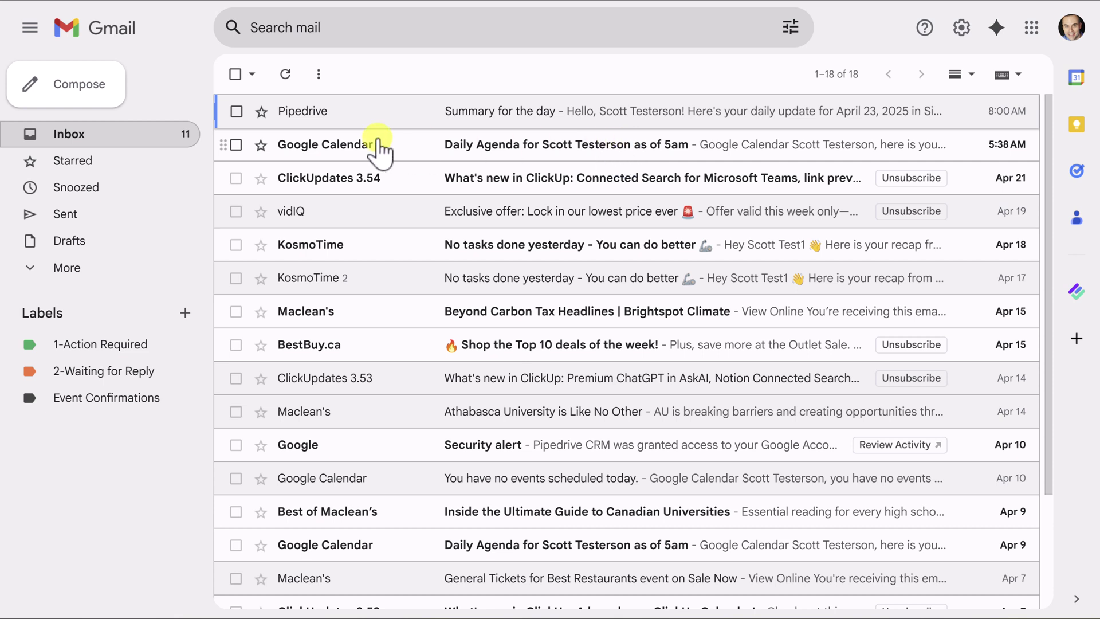
{"action": "left_click", "coordinate": [237, 145]}
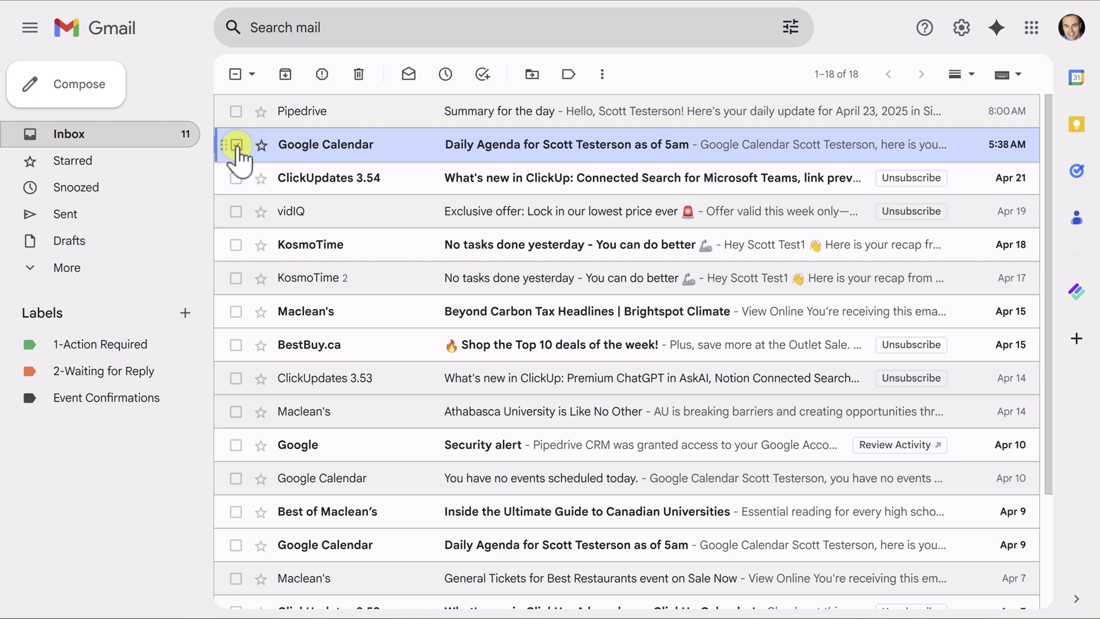
{"action": "left_click", "coordinate": [235, 212]}
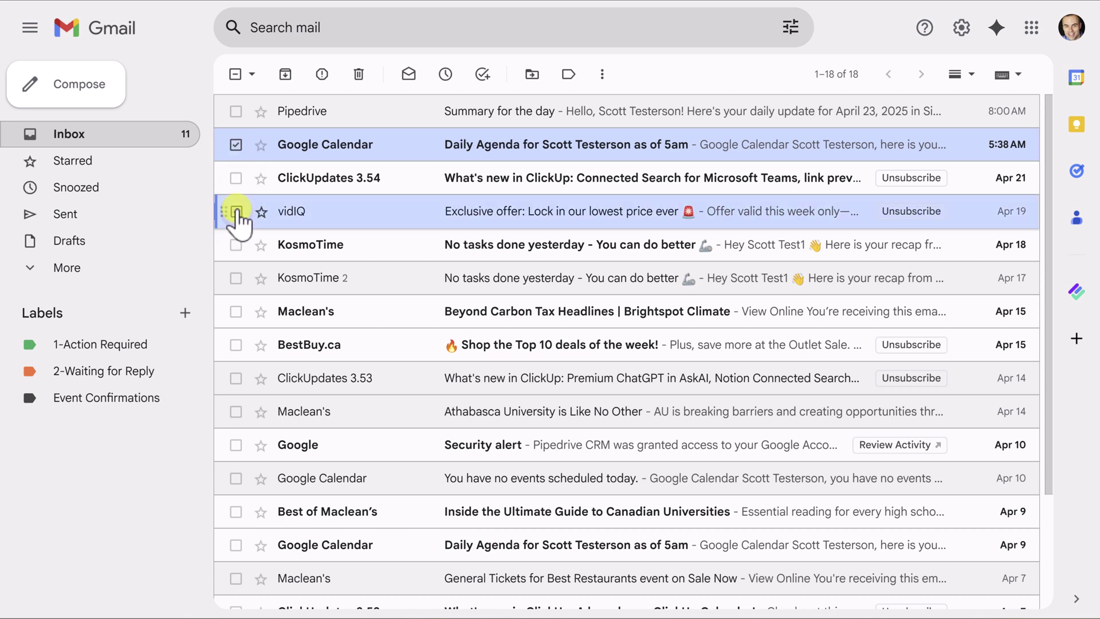
{"action": "left_click", "coordinate": [446, 75]}
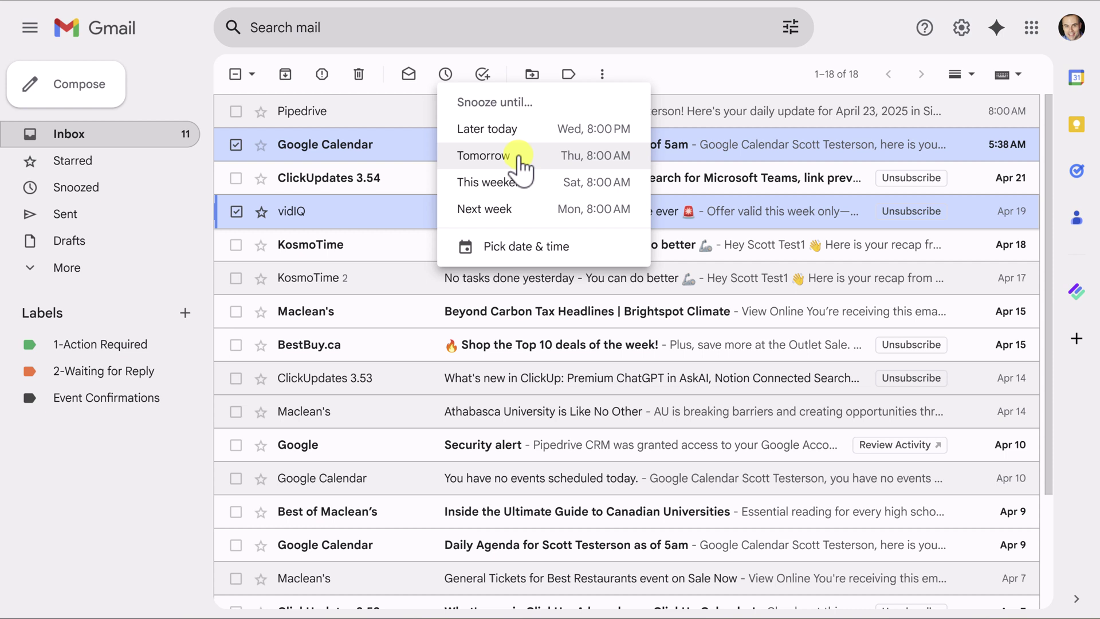
{"action": "left_click", "coordinate": [641, 86]}
{"action": "left_click", "coordinate": [235, 145]}
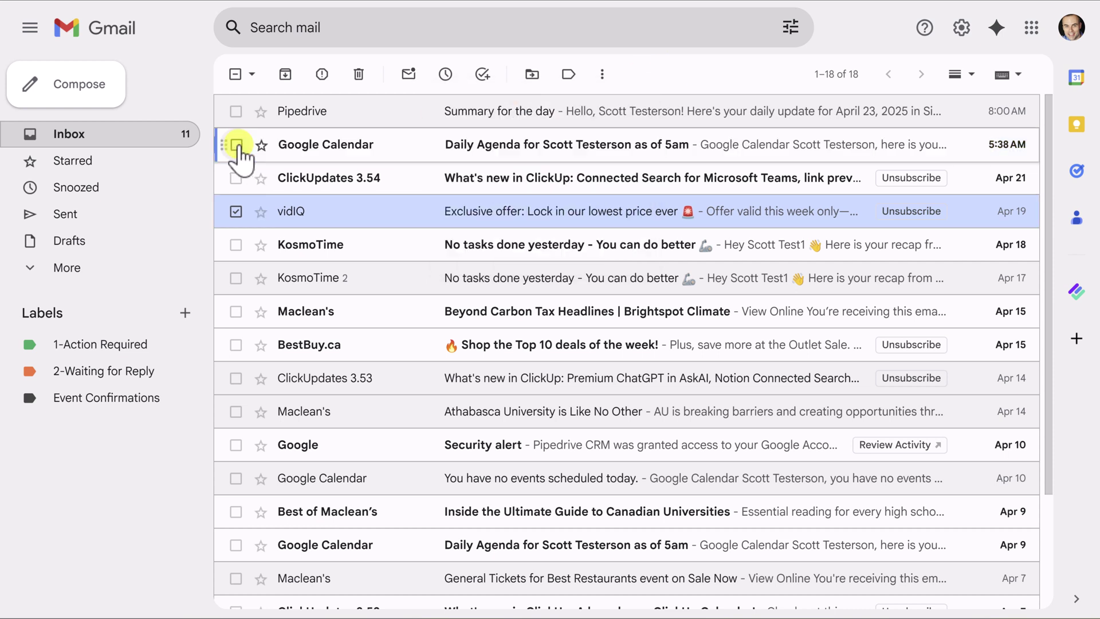
{"action": "left_click", "coordinate": [236, 212]}
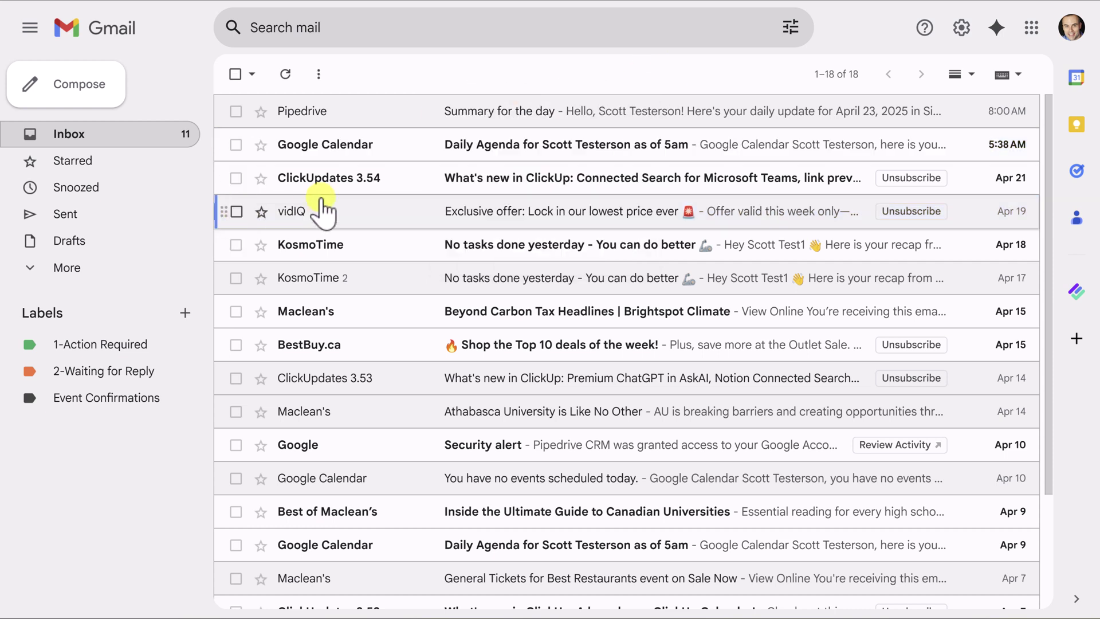
- Check that Enable hover actions is on in the General settings
{"action": "left_click", "coordinate": [961, 30]}
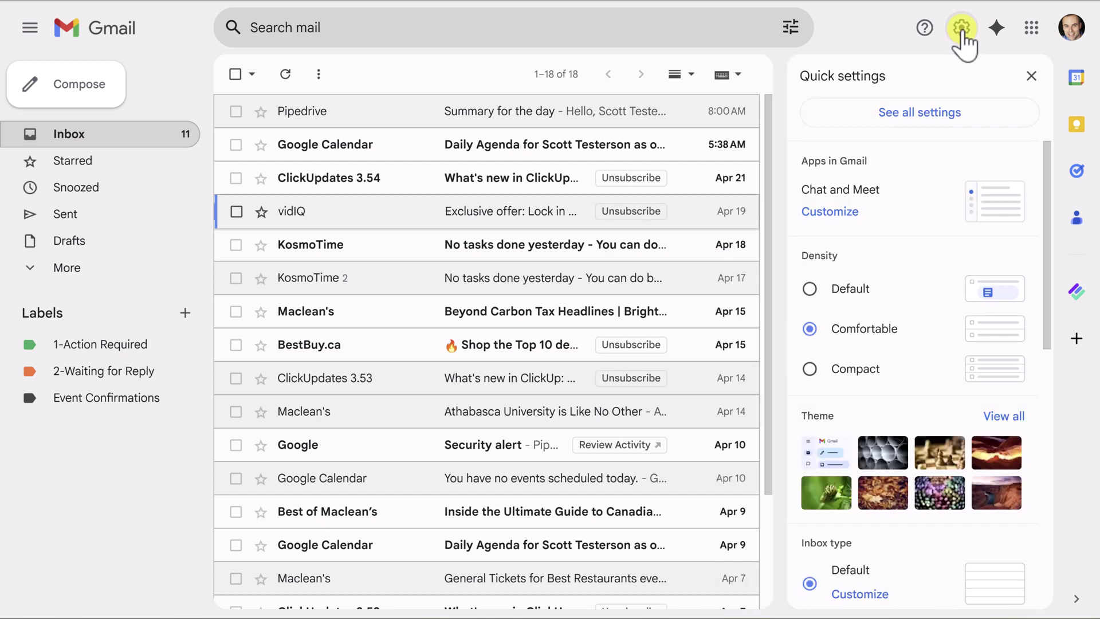
{"action": "left_click", "coordinate": [918, 114]}
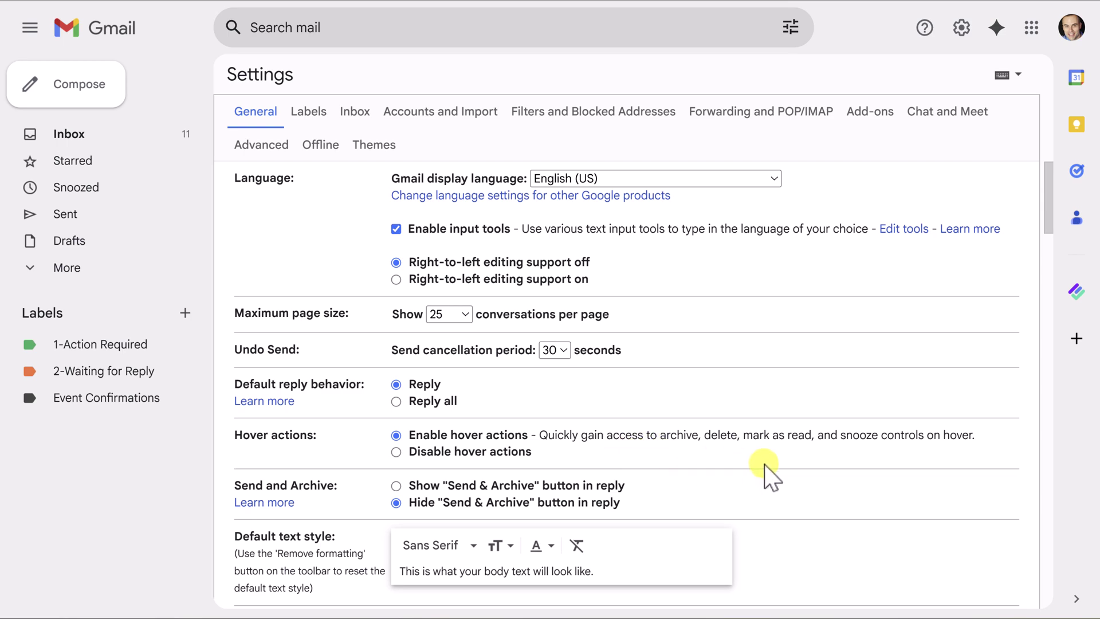
{"action": "scroll", "coordinate": [768, 473], "scroll_direction": "down", "scroll_amount": 20}
{"action": "scroll", "coordinate": [768, 474], "scroll_direction": "down", "scroll_amount": 15}
{"action": "scroll", "coordinate": [739, 487], "scroll_direction": "up", "scroll_amount": 5}
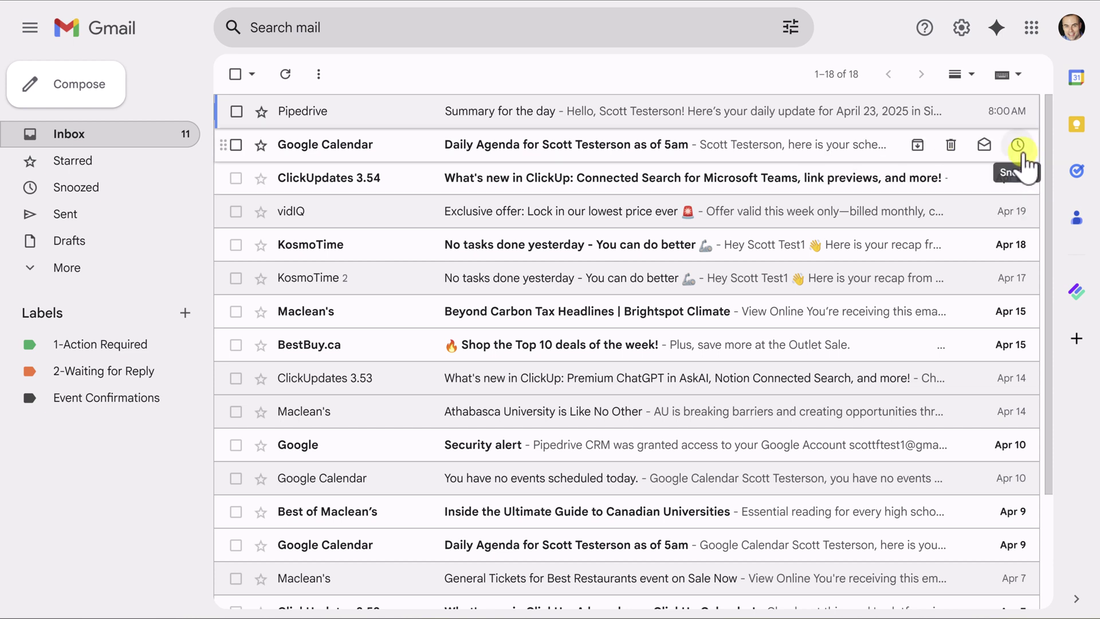
- Bring up the daily agenda email's snooze options, then close them without snoozing
{"action": "left_click", "coordinate": [1018, 146]}
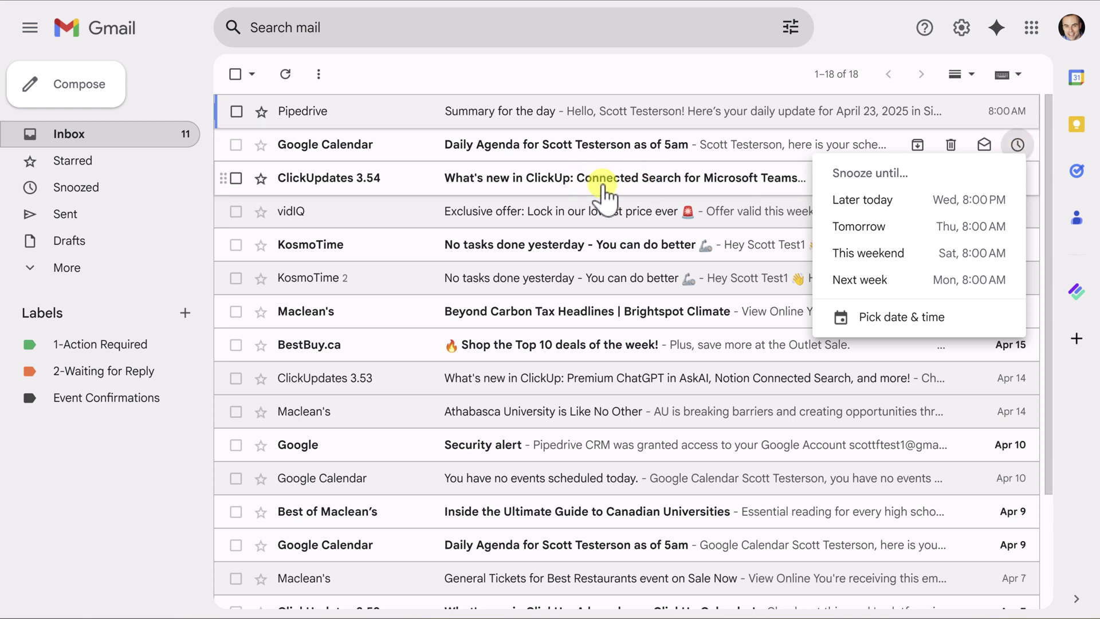
{"action": "left_click", "coordinate": [639, 81]}
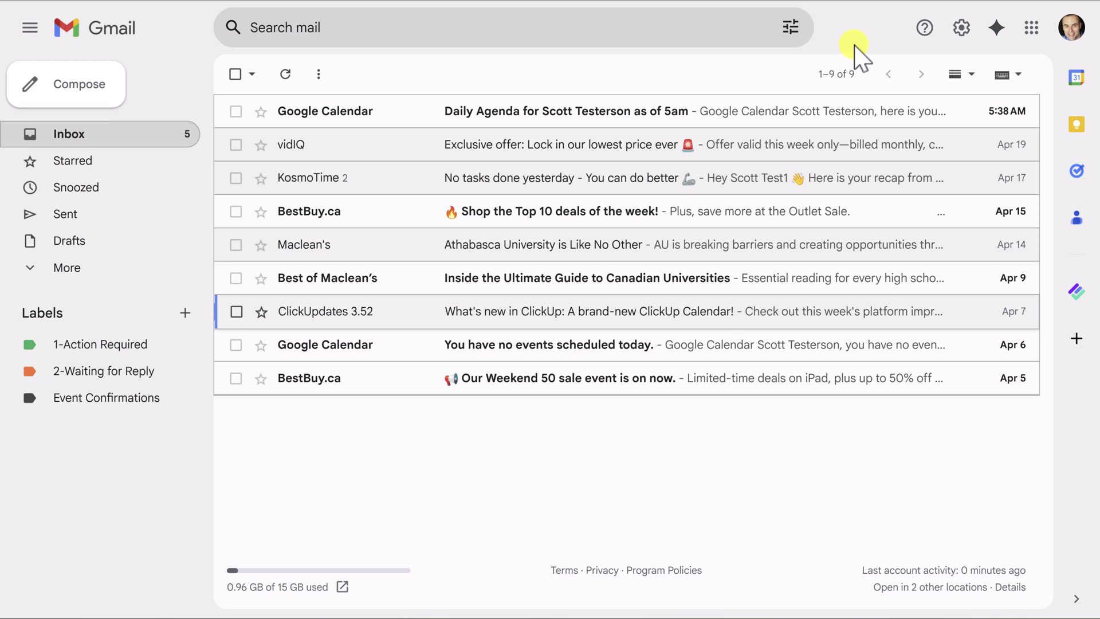
- Send the reply 'Yes, let's do it!' to the ClickUpdates 3.52 email and check it in the thread
{"action": "left_click", "coordinate": [383, 312]}
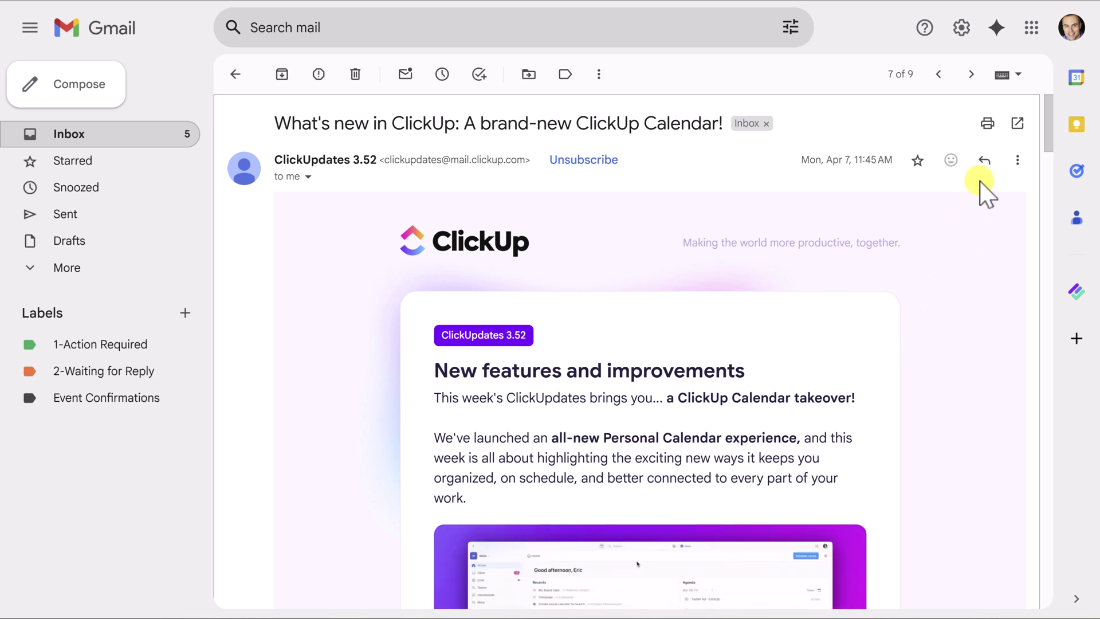
{"action": "left_click", "coordinate": [985, 161]}
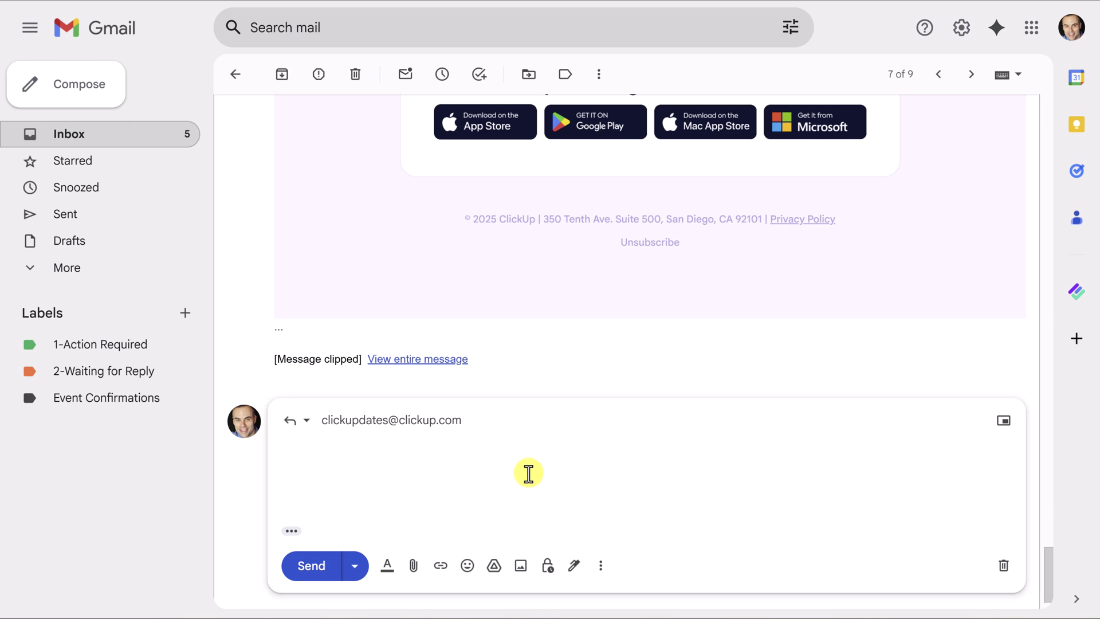
{"action": "type", "text": "Yes, let's do it!"}
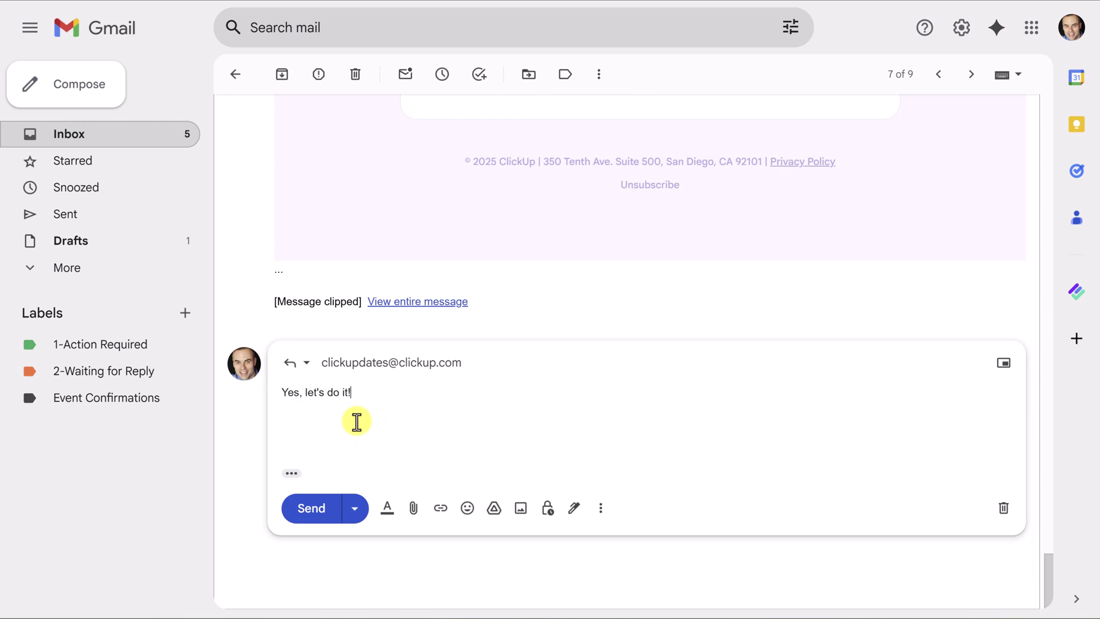
{"action": "left_click", "coordinate": [311, 511]}
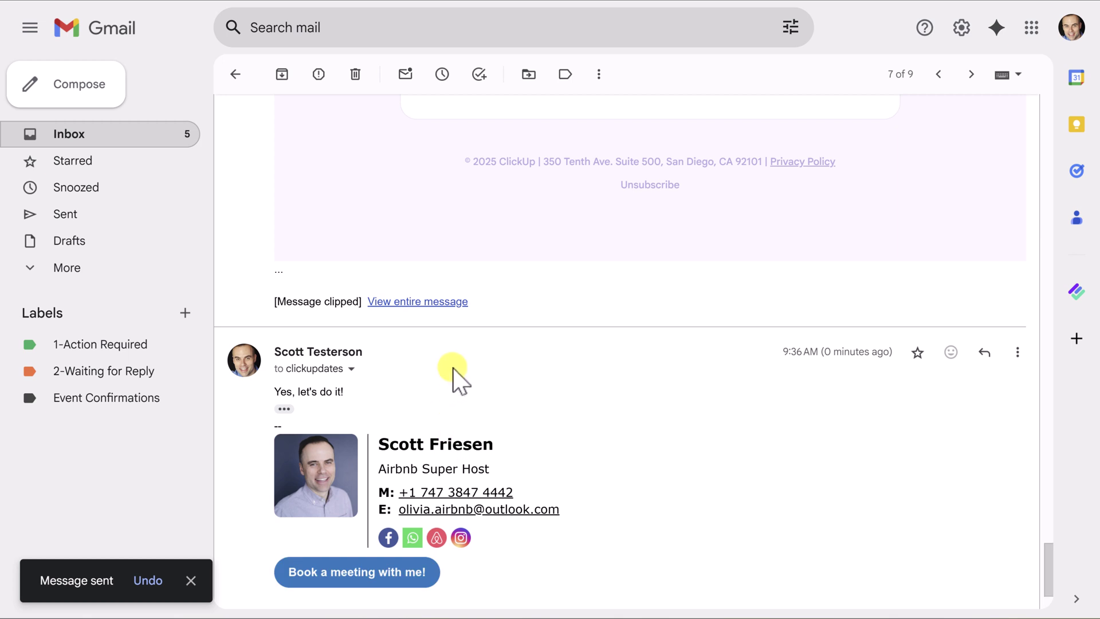
{"action": "left_click", "coordinate": [236, 74]}
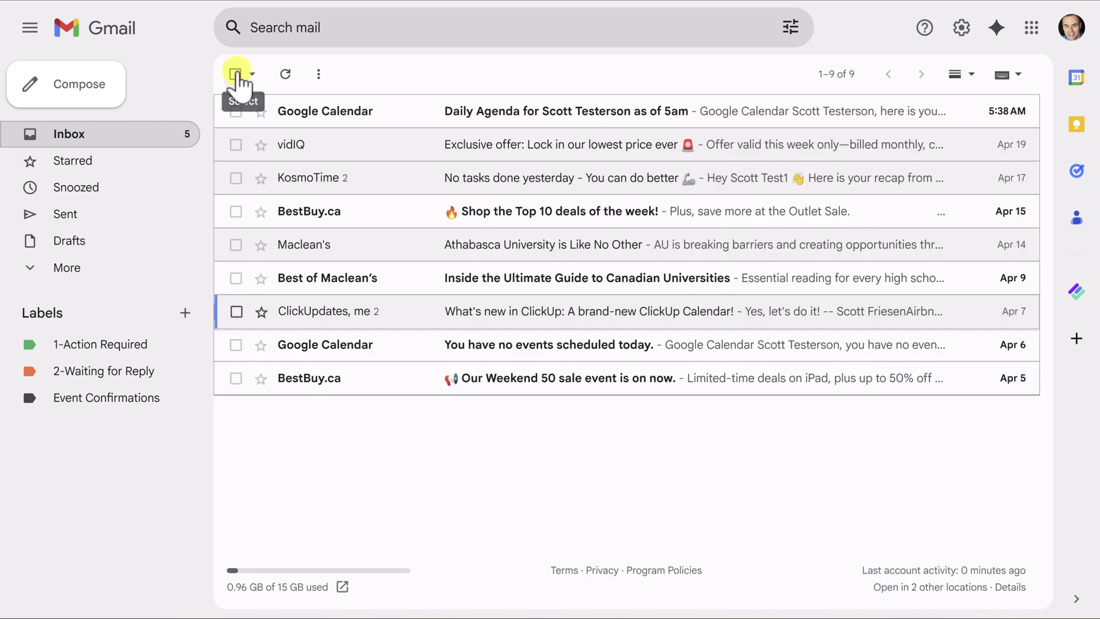
{"action": "left_click", "coordinate": [421, 326]}
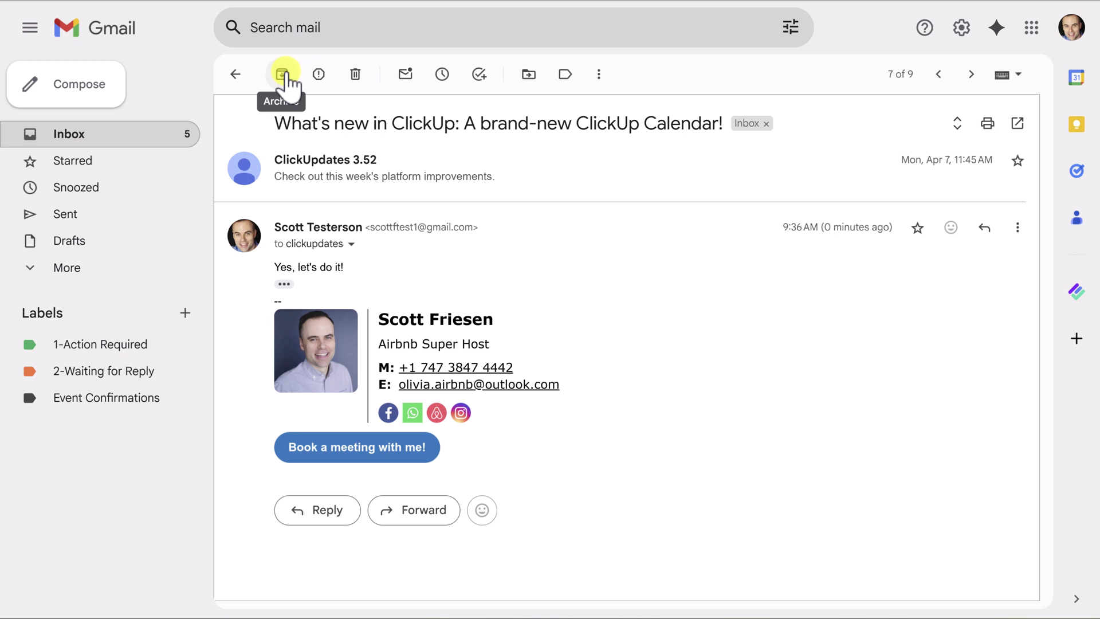
{"action": "left_click", "coordinate": [235, 75]}
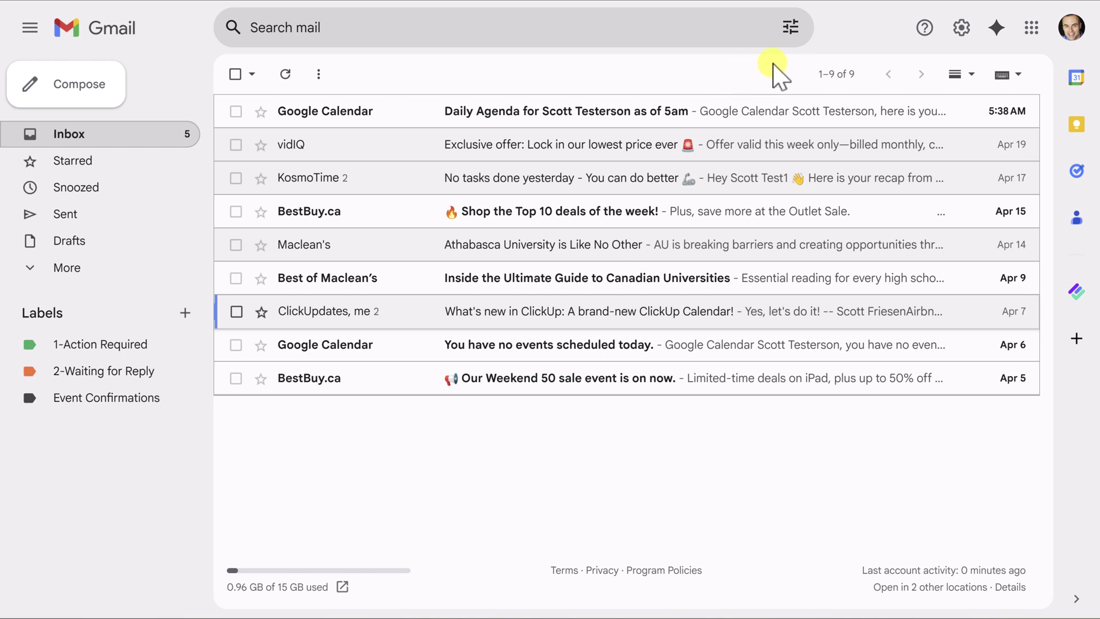
- Enable the Show 'Send & Archive' button in reply setting on the General tab and save changes
{"action": "left_click", "coordinate": [961, 28]}
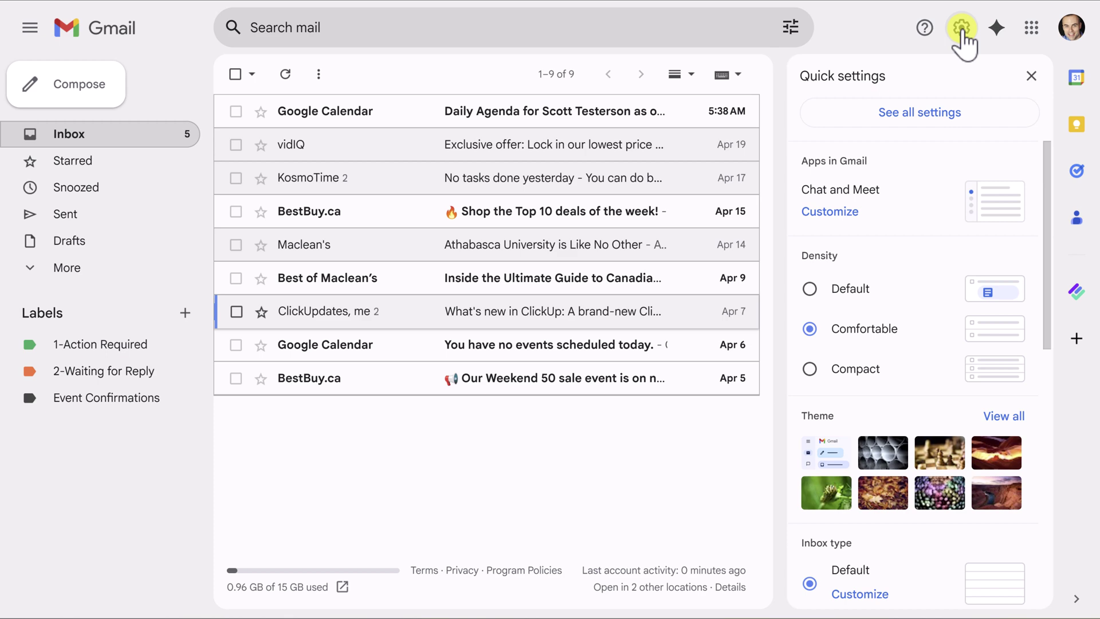
{"action": "left_click", "coordinate": [908, 114]}
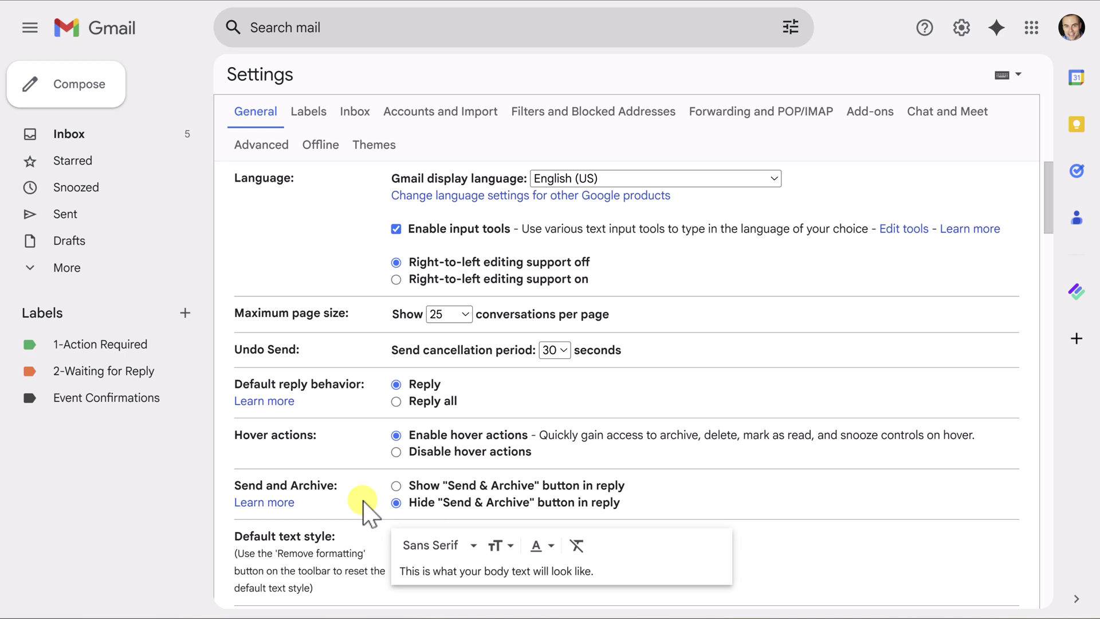
{"action": "left_click", "coordinate": [395, 486]}
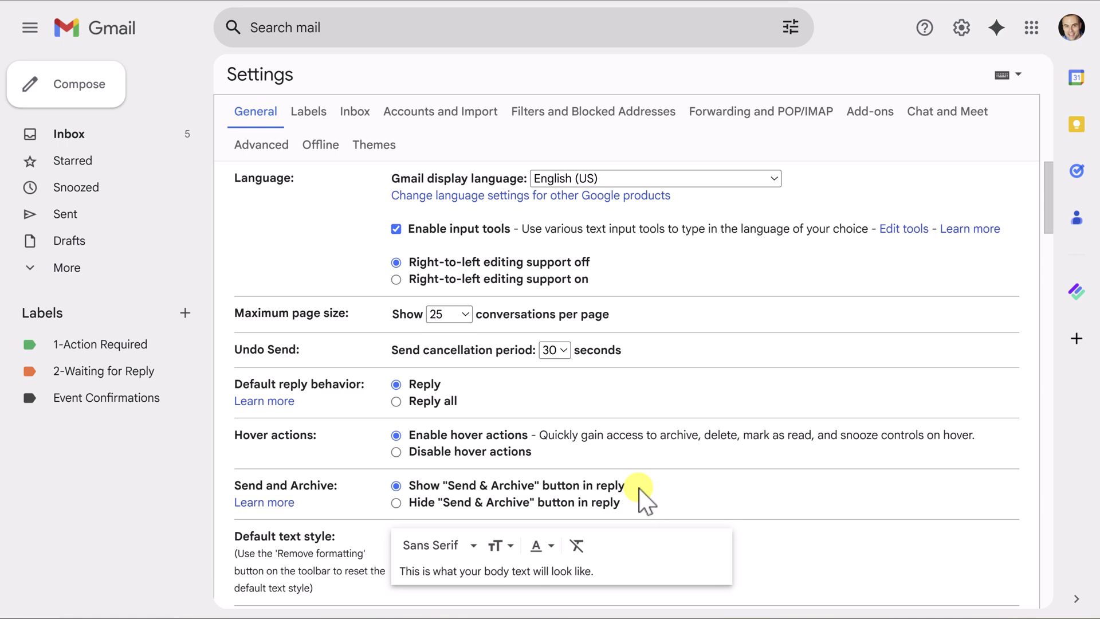
{"action": "scroll", "coordinate": [830, 501], "scroll_direction": "down", "scroll_amount": 2}
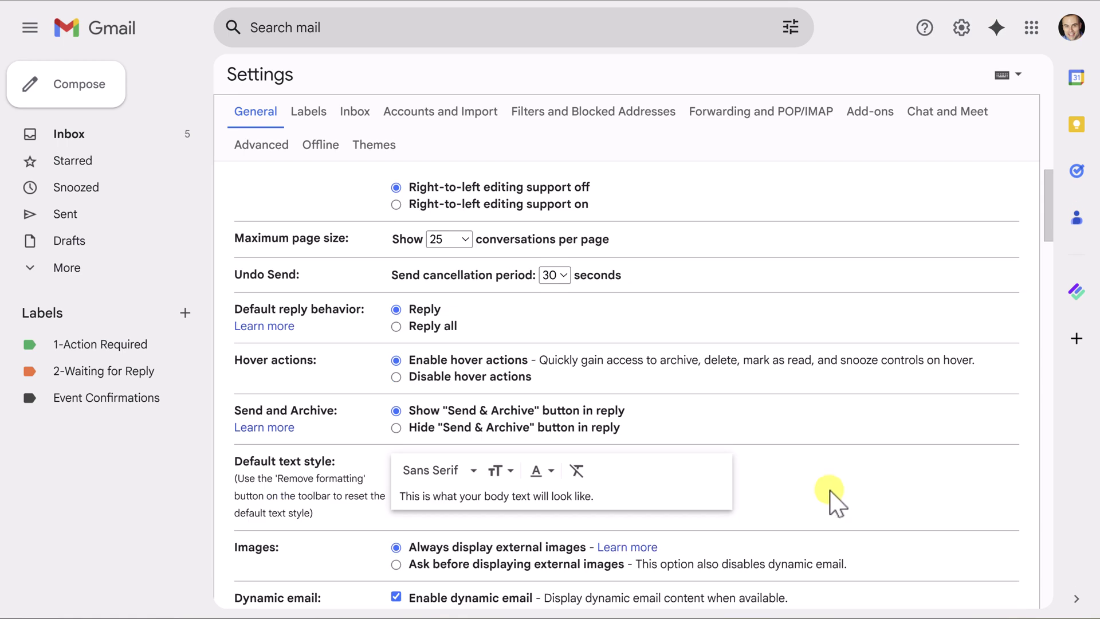
{"action": "scroll", "coordinate": [780, 501], "scroll_direction": "up", "scroll_amount": 2}
{"action": "scroll", "coordinate": [785, 501], "scroll_direction": "down", "scroll_amount": 15}
{"action": "scroll", "coordinate": [785, 501], "scroll_direction": "down", "scroll_amount": 10}
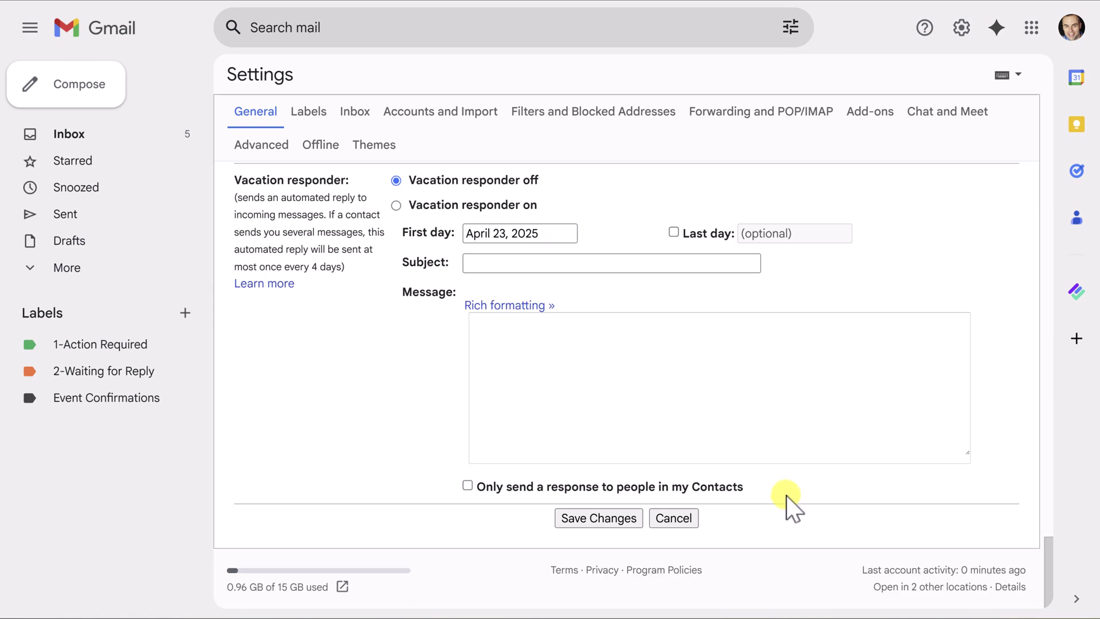
{"action": "left_click", "coordinate": [590, 518]}
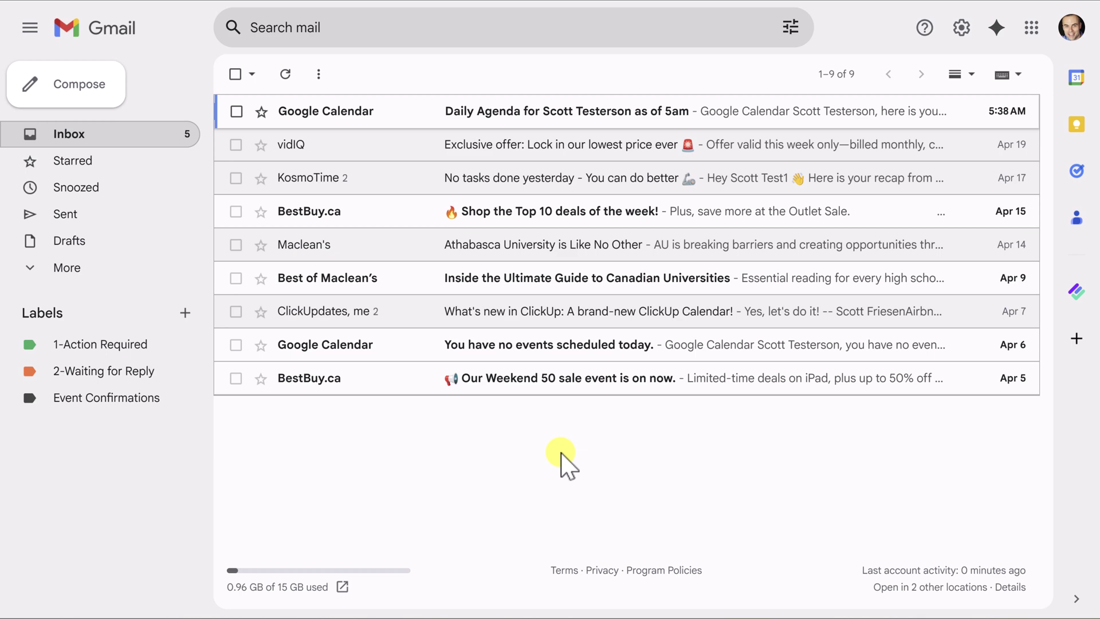
- Reply 'Let's do it.' to the Google Calendar daily agenda with Send + archive, returning to the inbox
{"action": "left_click", "coordinate": [394, 113]}
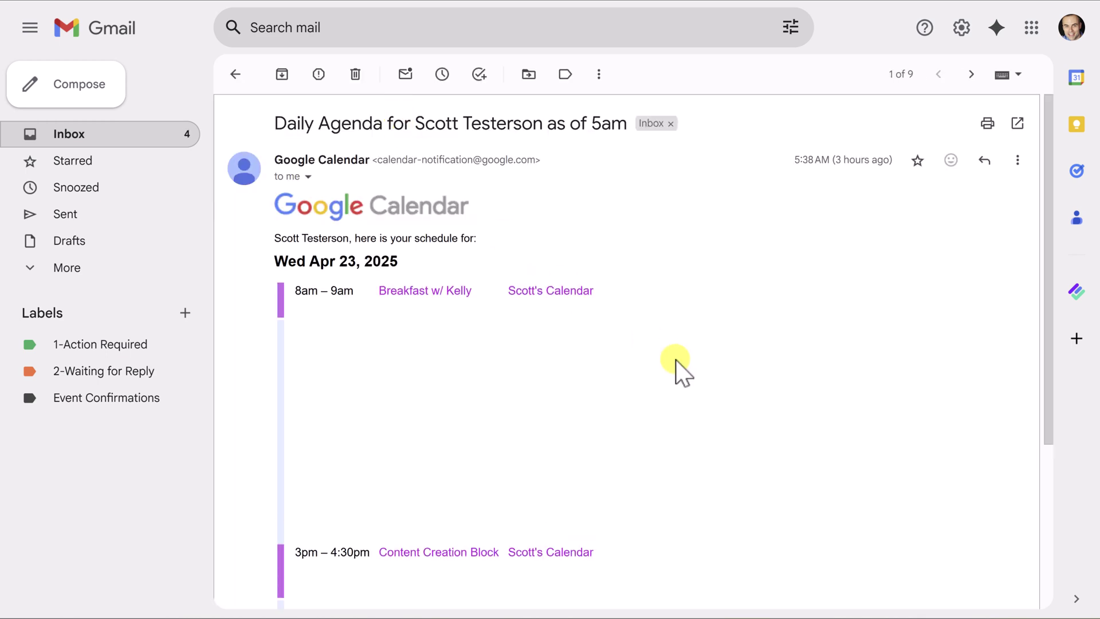
{"action": "scroll", "coordinate": [675, 366], "scroll_direction": "down", "scroll_amount": 4}
{"action": "left_click", "coordinate": [325, 520]}
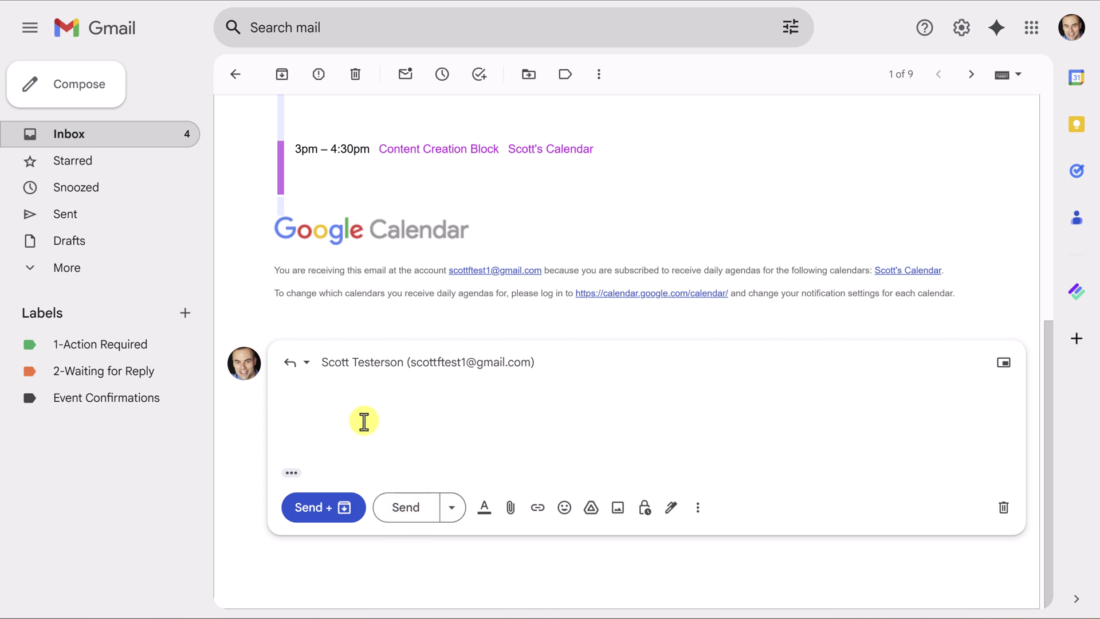
{"action": "type", "text": "Let's do it."}
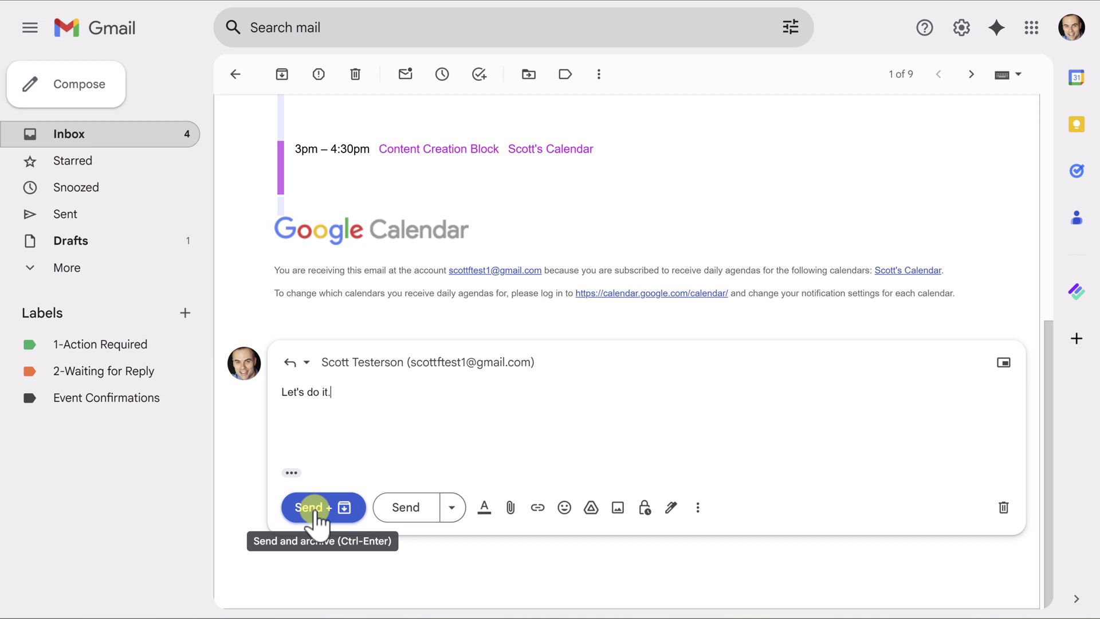
{"action": "left_click", "coordinate": [314, 510]}
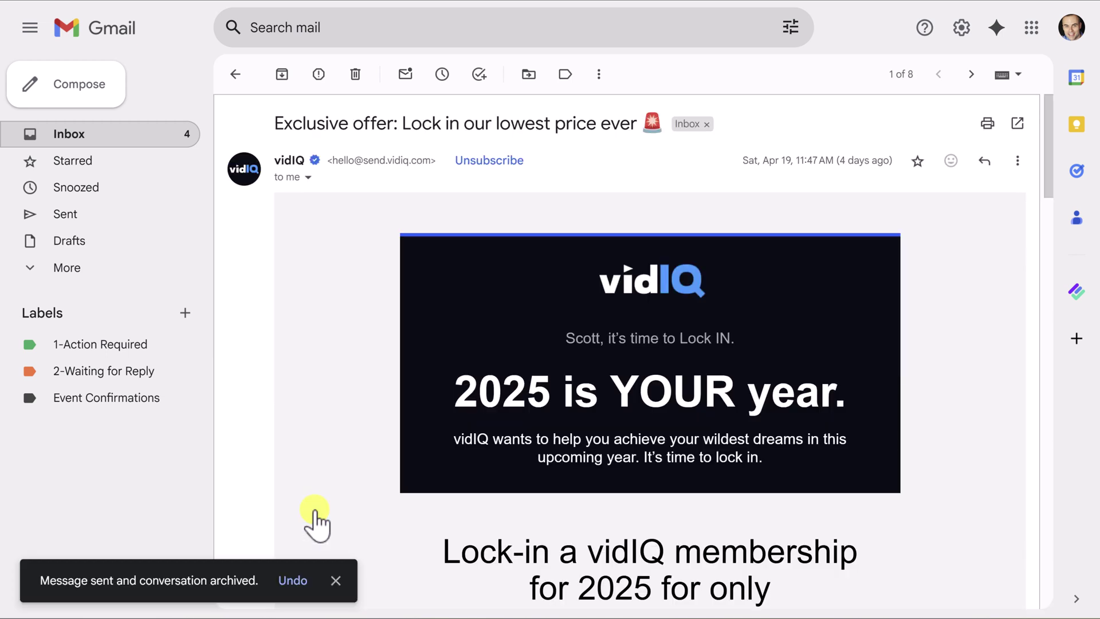
{"action": "left_click", "coordinate": [237, 75]}
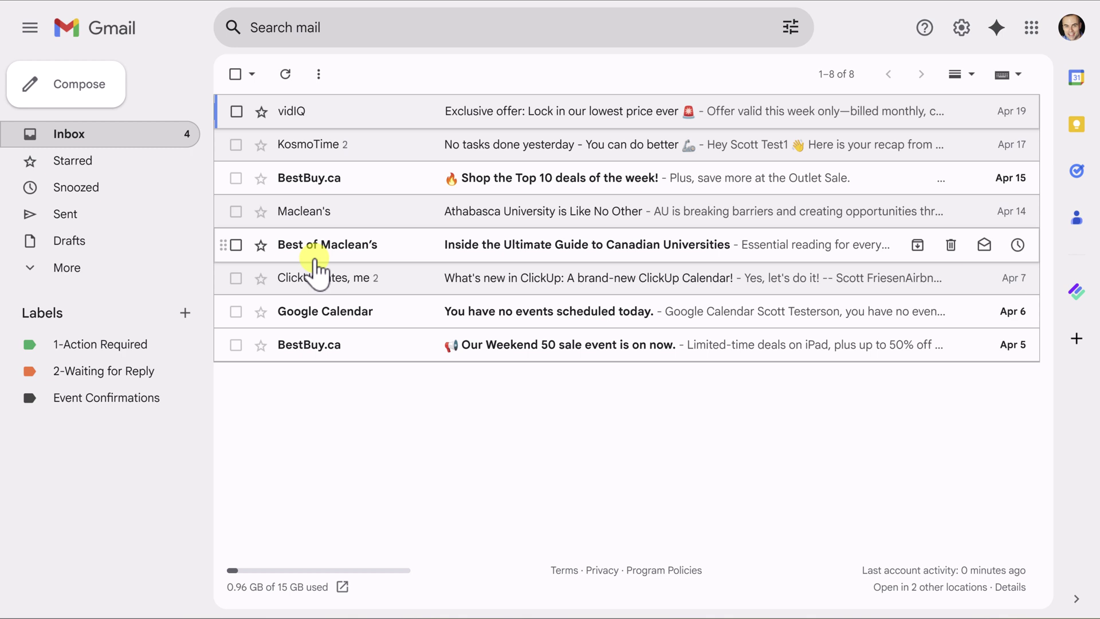
{"action": "left_click", "coordinate": [87, 268]}
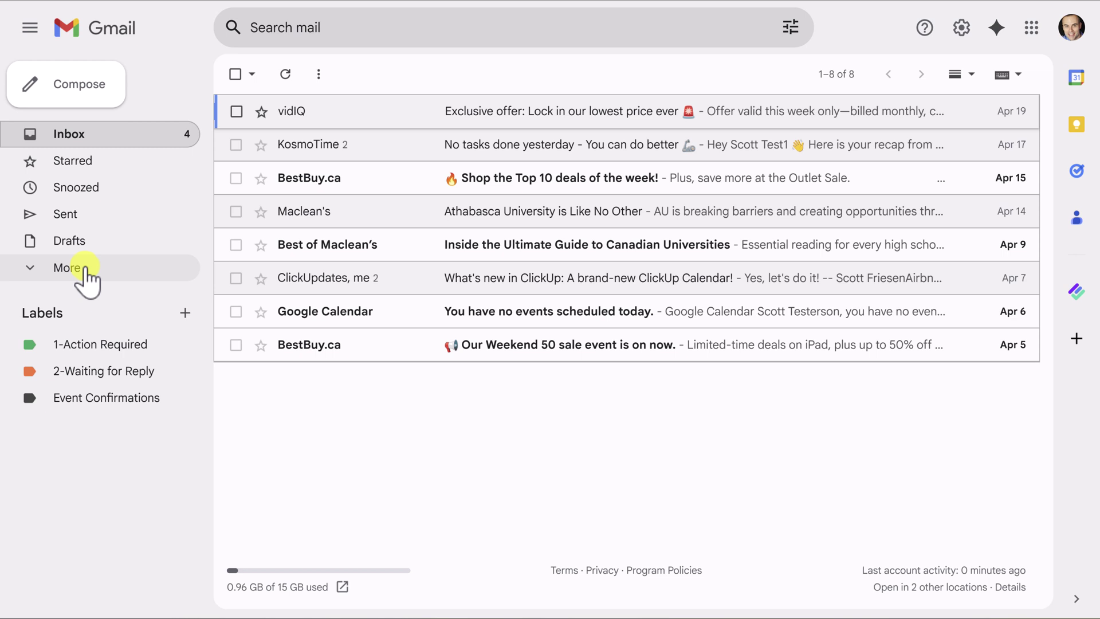
{"action": "left_click", "coordinate": [86, 269]}
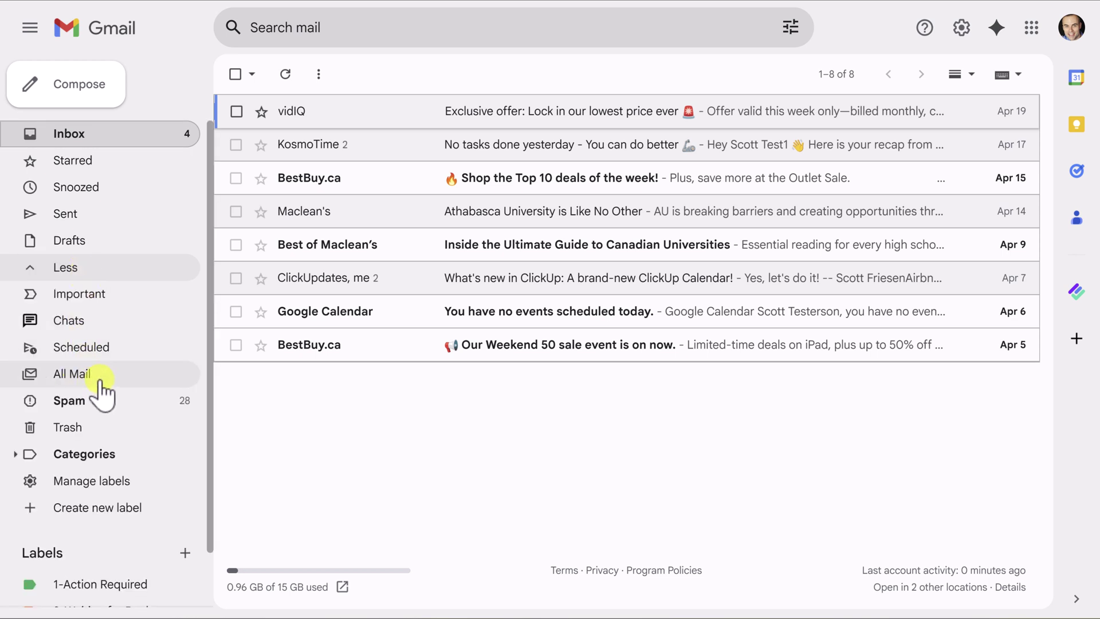
{"action": "left_click", "coordinate": [86, 136]}
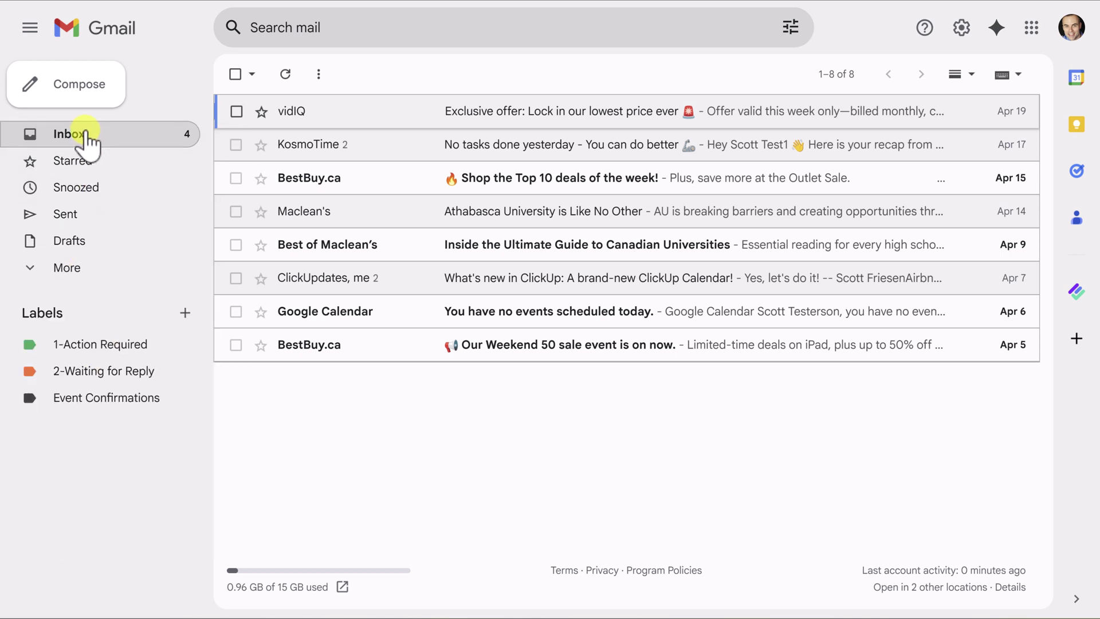